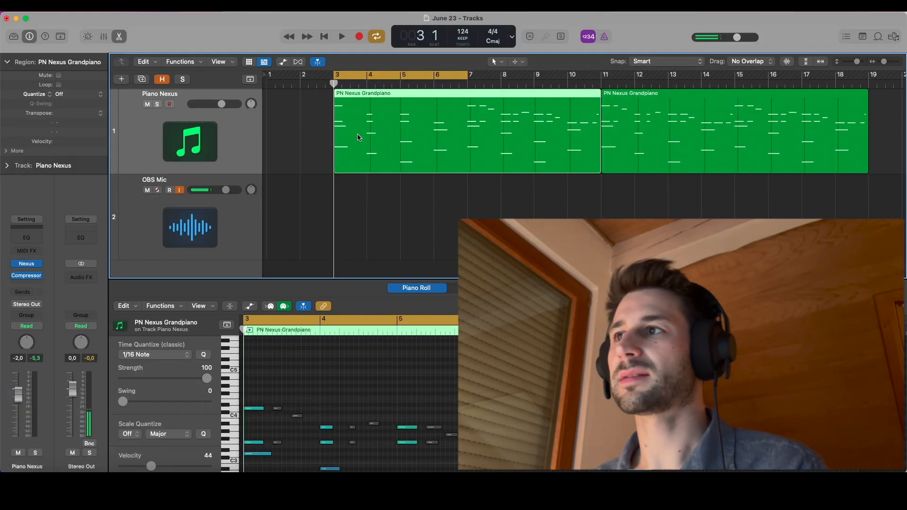
# - Play the piano region from bar 3 to hear it without effects, and stop playback
pyautogui.press('space')
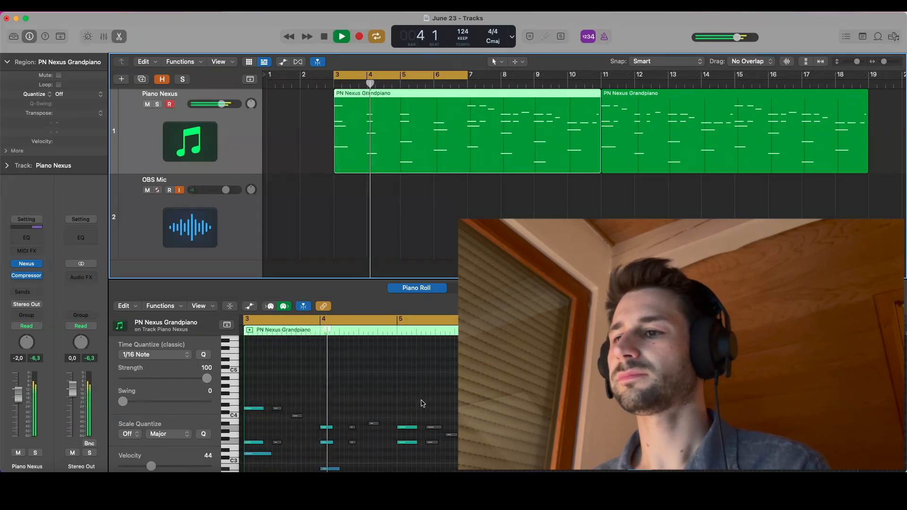
pyautogui.scroll(-3, 425, 406)
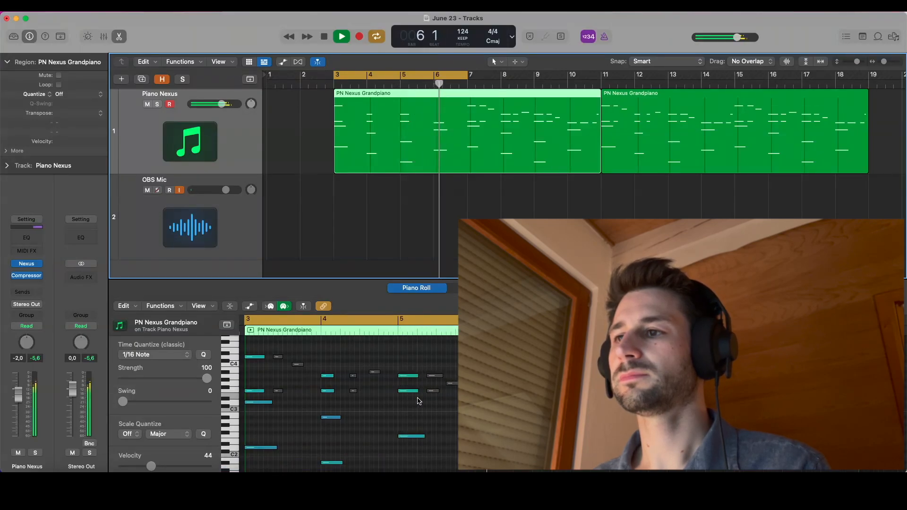
pyautogui.press('space')
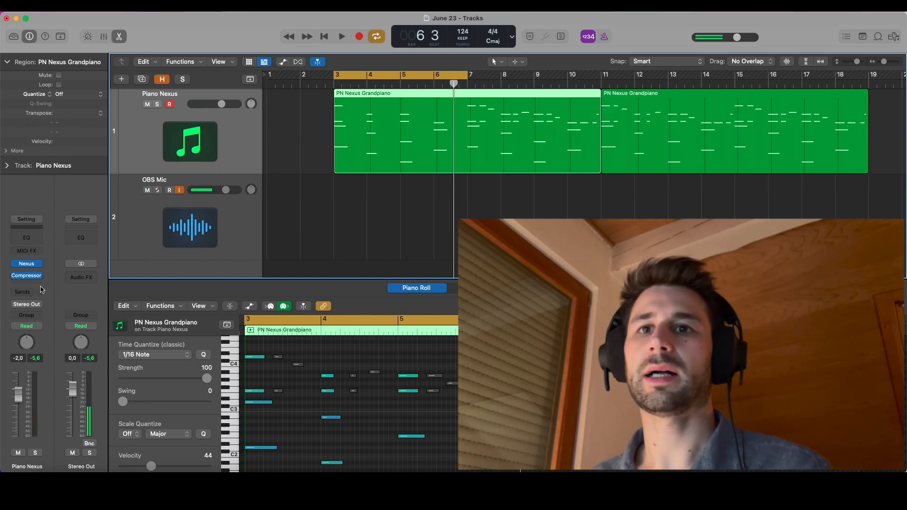
# - Add a Bus 1 send to the Piano Nexus channel and rename the resulting aux channel Delay
pyautogui.click(26, 291)
pyautogui.moveTo(44, 308)
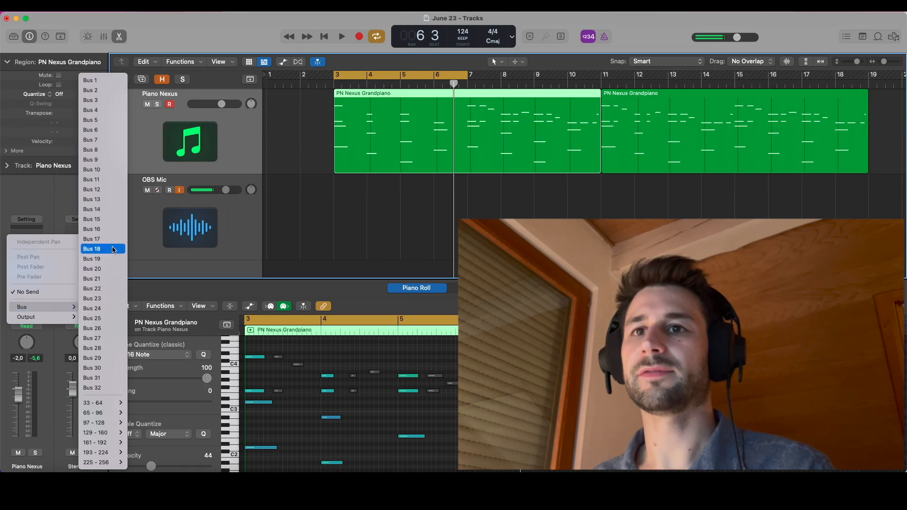
pyautogui.click(100, 82)
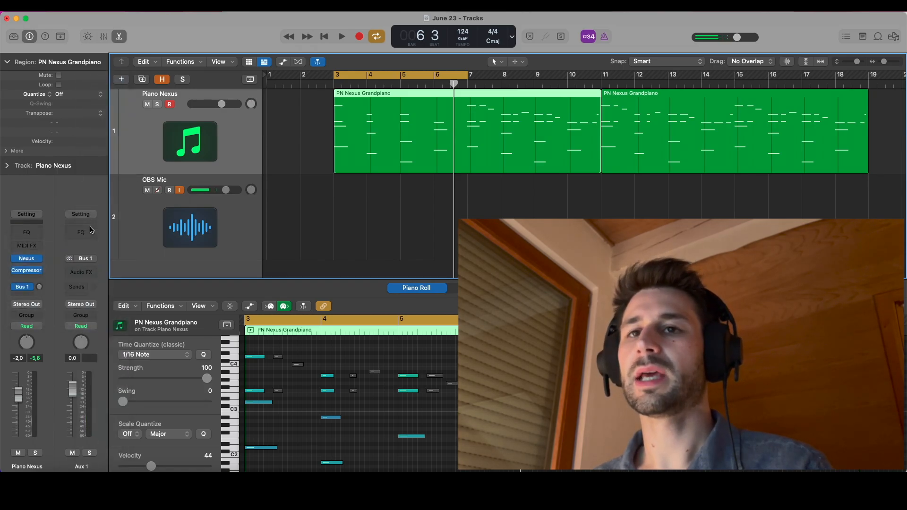
pyautogui.doubleClick(77, 466)
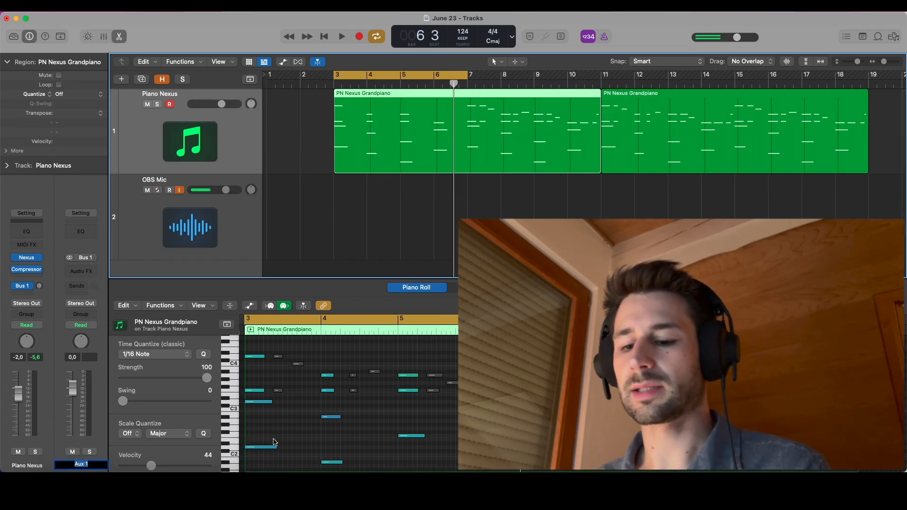
pyautogui.write('Delay')
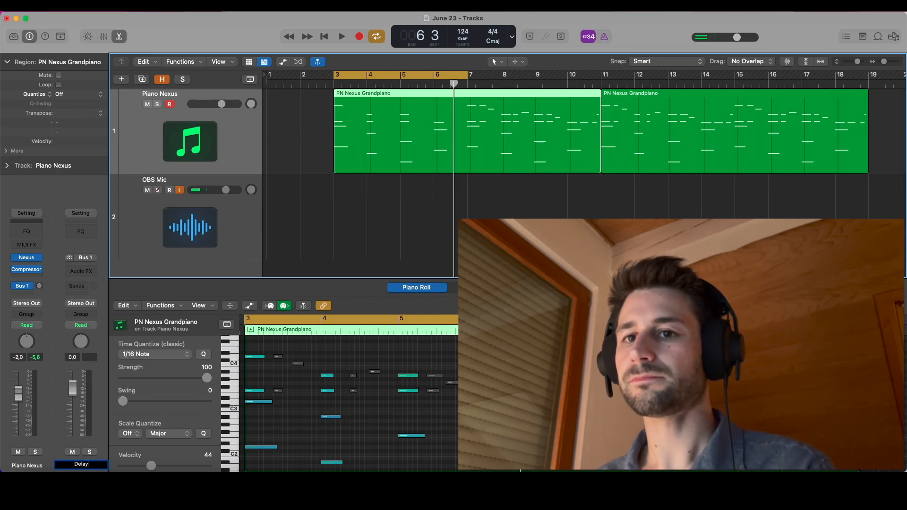
pyautogui.press('Return')
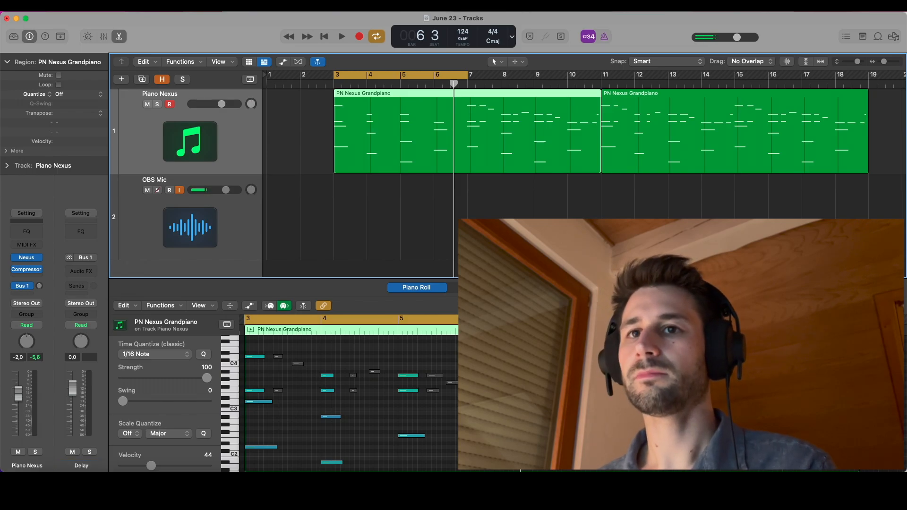
# - Insert a stereo Tape Delay on the Delay channel and set its wet output to 100%
pyautogui.click(89, 272)
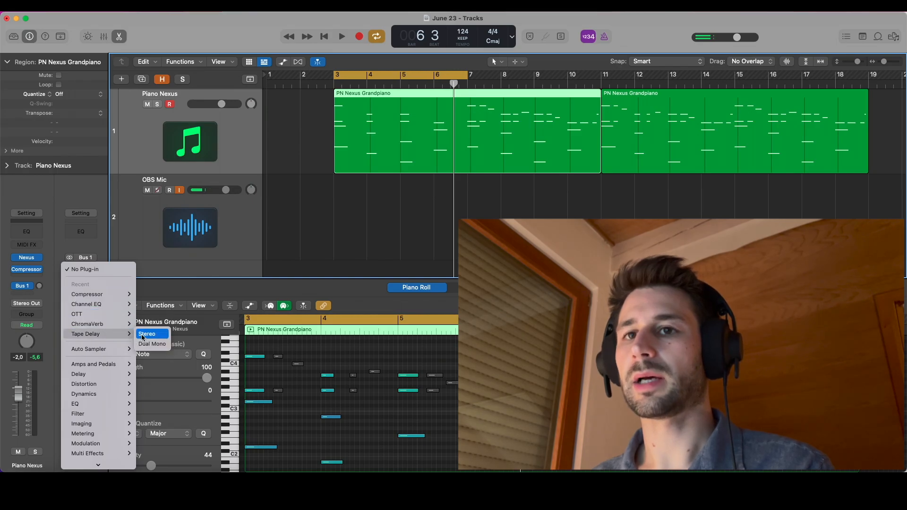
pyautogui.click(142, 336)
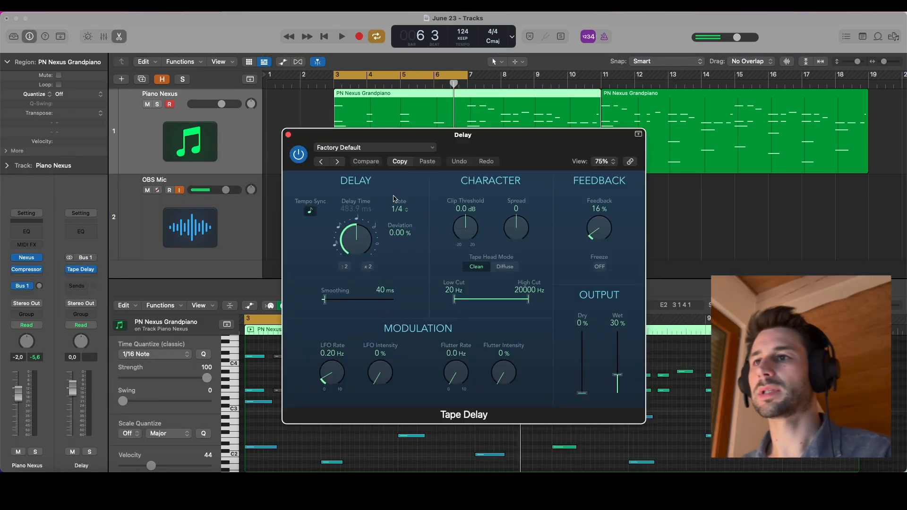
pyautogui.moveTo(617, 376); pyautogui.dragTo(630, 373)
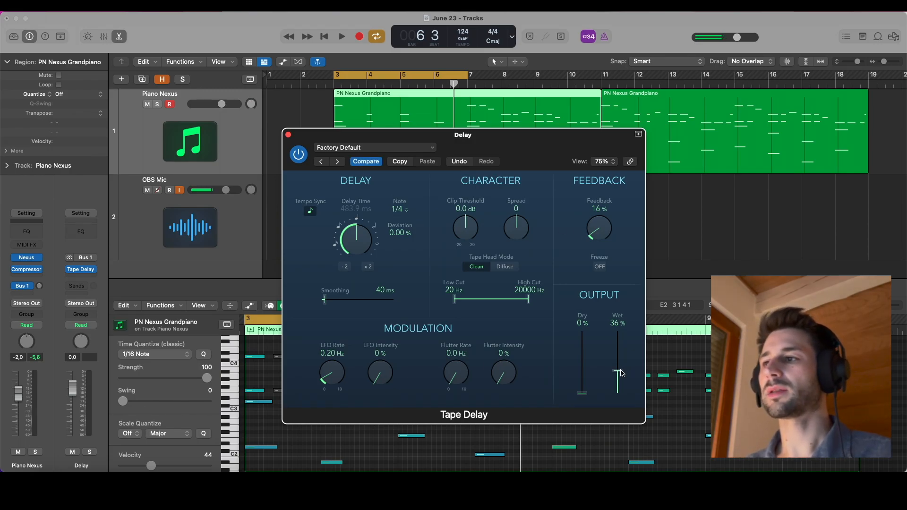
pyautogui.moveTo(620, 374); pyautogui.dragTo(618, 331)
# - Set the Tape Delay note value to 1/8 dotted and the feedback to 29%
pyautogui.click(399, 210)
pyautogui.click(404, 201)
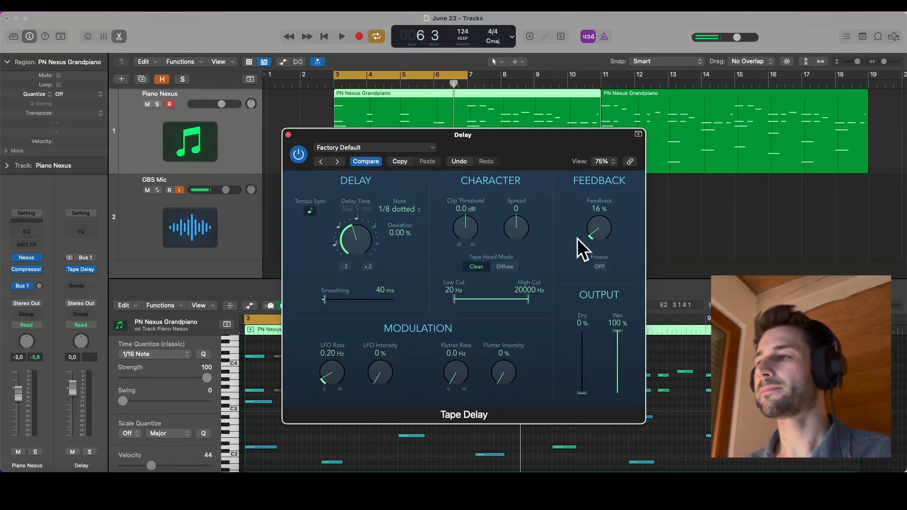
pyautogui.moveTo(577, 239); pyautogui.dragTo(579, 227)
# - Raise the Piano Nexus channel's Bus 1 send and play the loop to hear the delay
pyautogui.click(39, 286)
pyautogui.press('space')
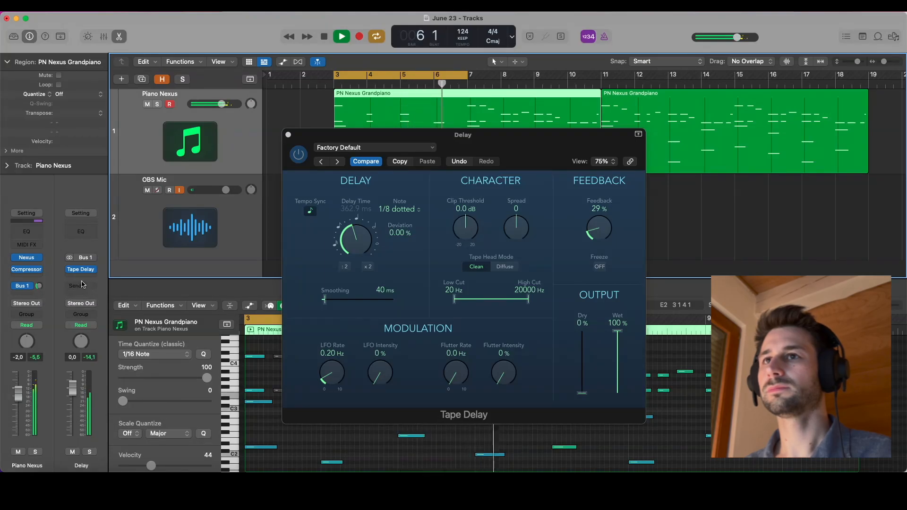
pyautogui.press('space')
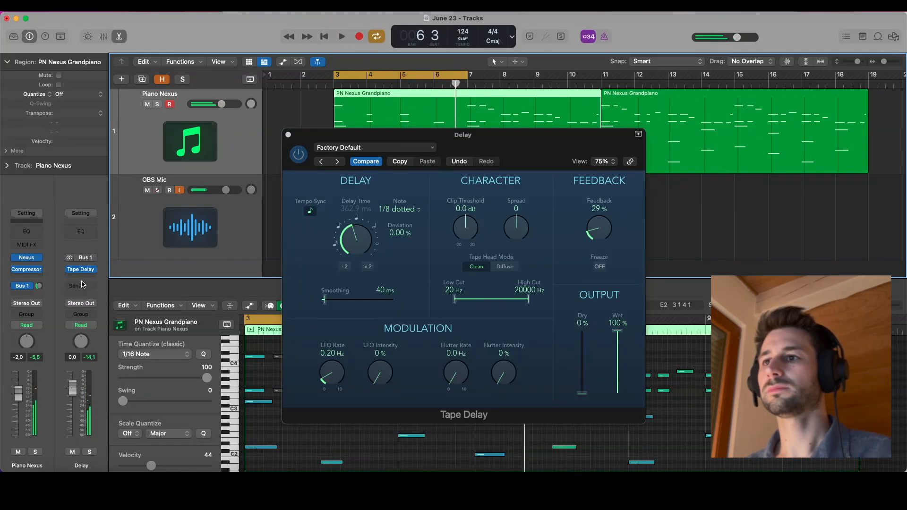
# - Add a Channel EQ to the Delay channel and set its low cut to 115 Hz
pyautogui.click(92, 232)
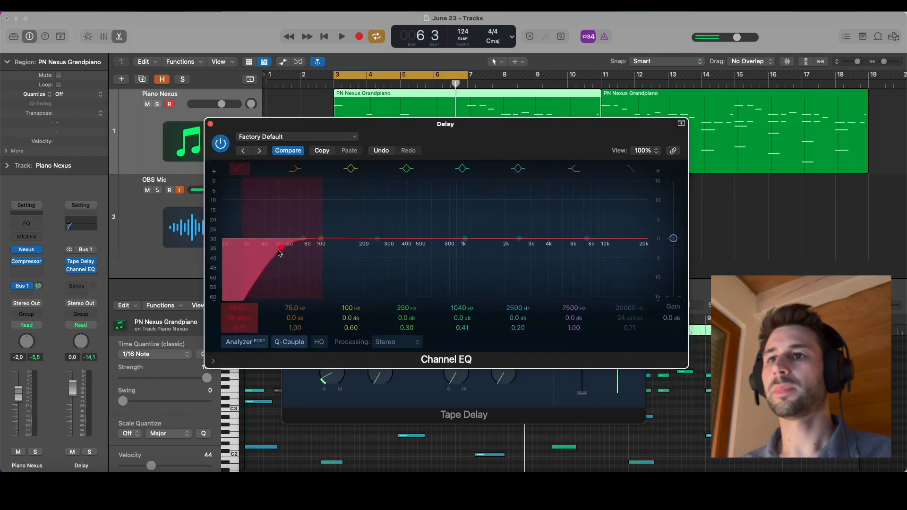
pyautogui.moveTo(302, 250); pyautogui.dragTo(321, 253)
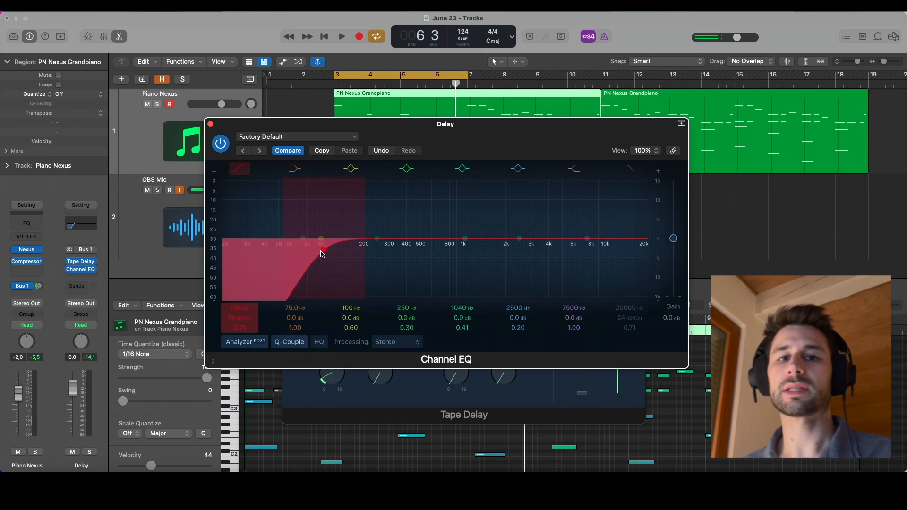
pyautogui.moveTo(322, 254); pyautogui.dragTo(332, 254)
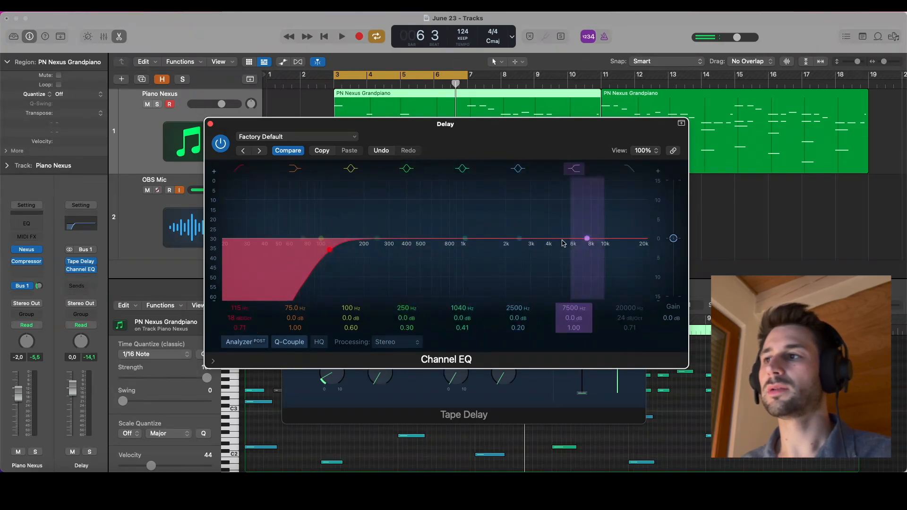
# - Try a high cut on the delay's Channel EQ, lowering it to 660 Hz while the loop plays
pyautogui.click(632, 190)
pyautogui.moveTo(639, 249); pyautogui.dragTo(461, 254)
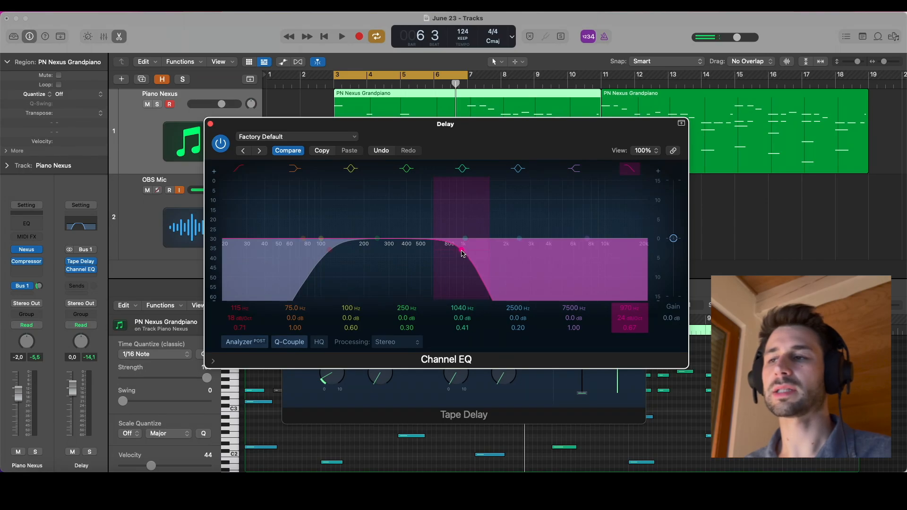
pyautogui.press('space')
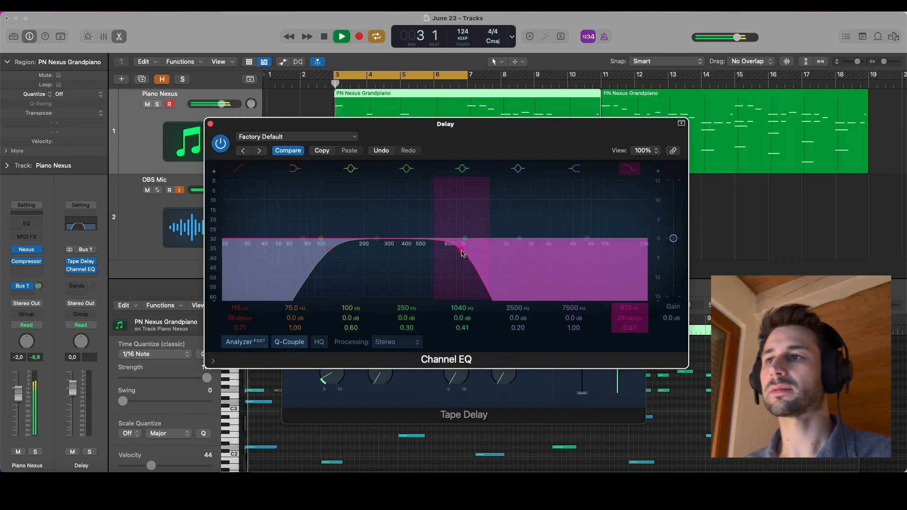
pyautogui.moveTo(462, 254); pyautogui.dragTo(455, 253)
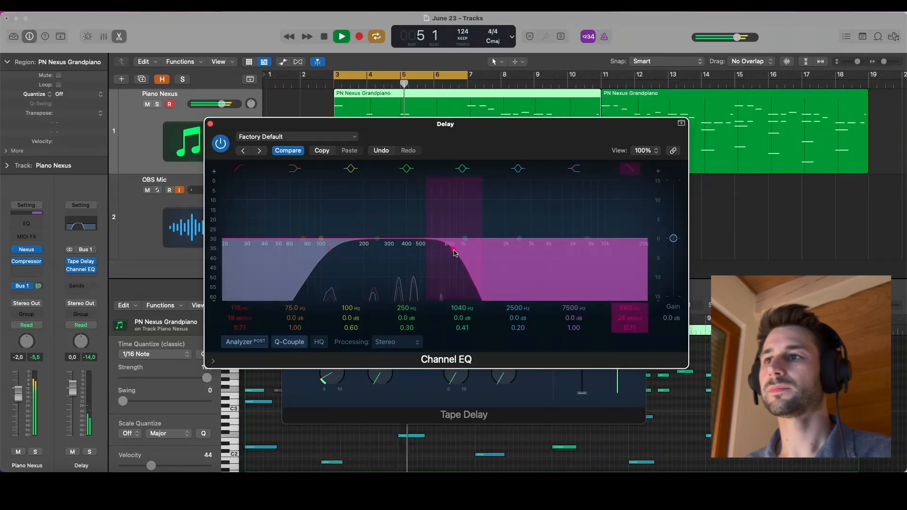
pyautogui.press('space')
# - Move the EQ's high cut back up to 16900 Hz and close the Channel EQ and Tape Delay windows
pyautogui.moveTo(452, 254); pyautogui.dragTo(637, 249)
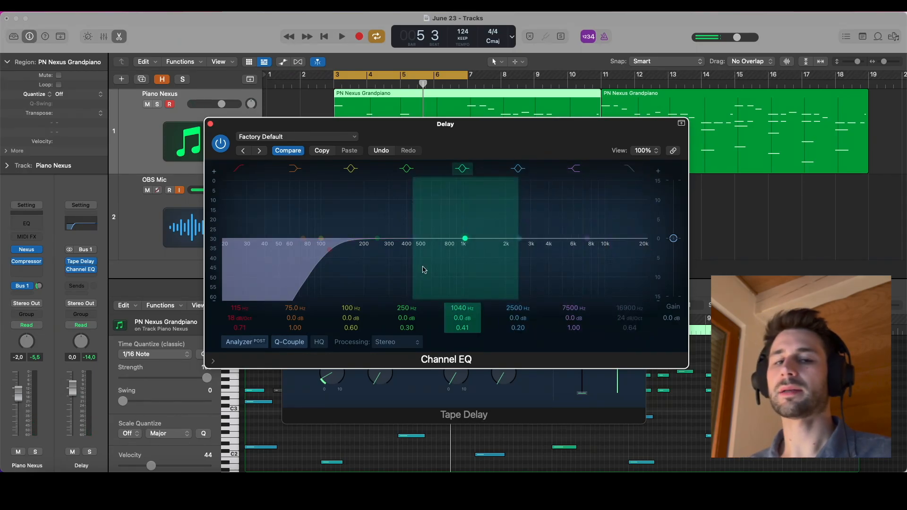
pyautogui.press('super+w')
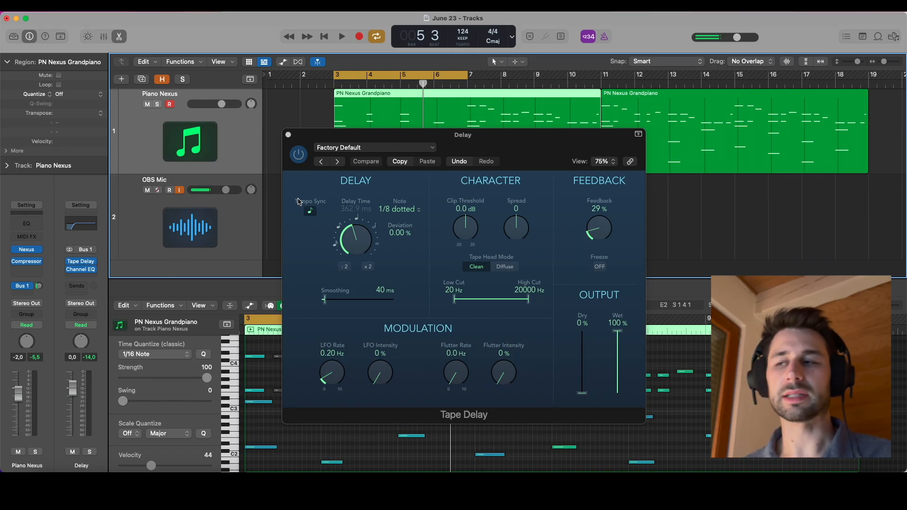
pyautogui.press('super+w')
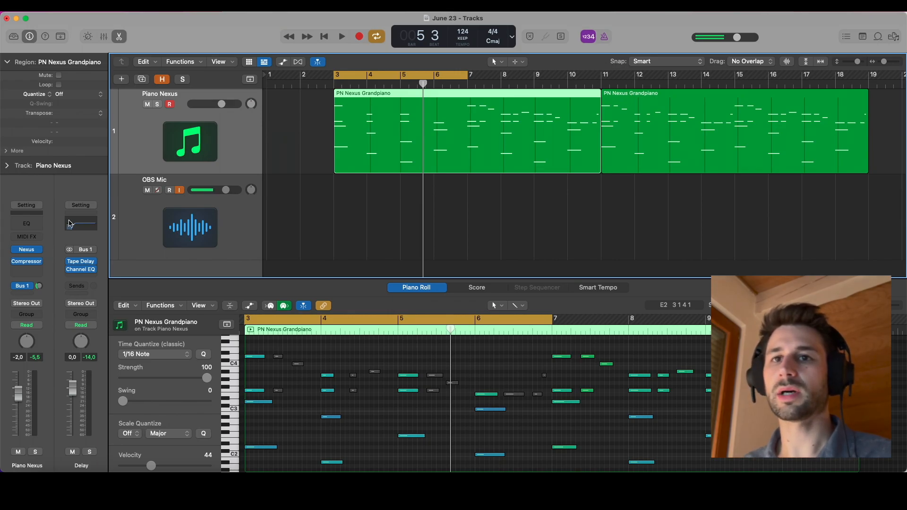
# - Add a Bus 2 send to the Piano Nexus channel and rename the resulting aux channel Reverb
pyautogui.click(28, 293)
pyautogui.moveTo(51, 308)
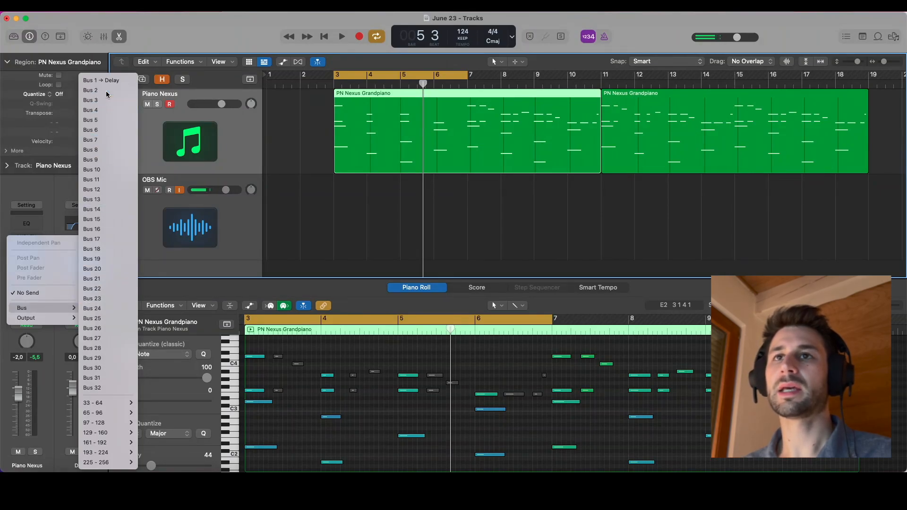
pyautogui.click(92, 90)
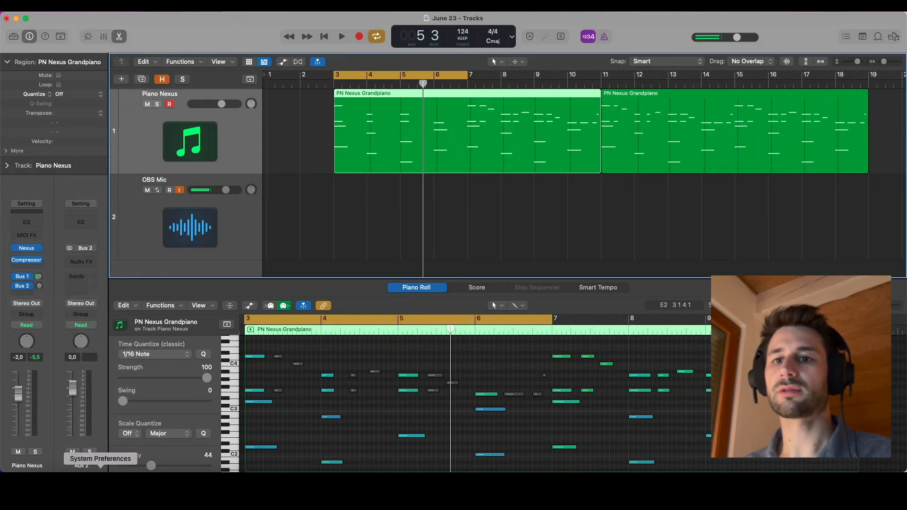
pyautogui.doubleClick(79, 466)
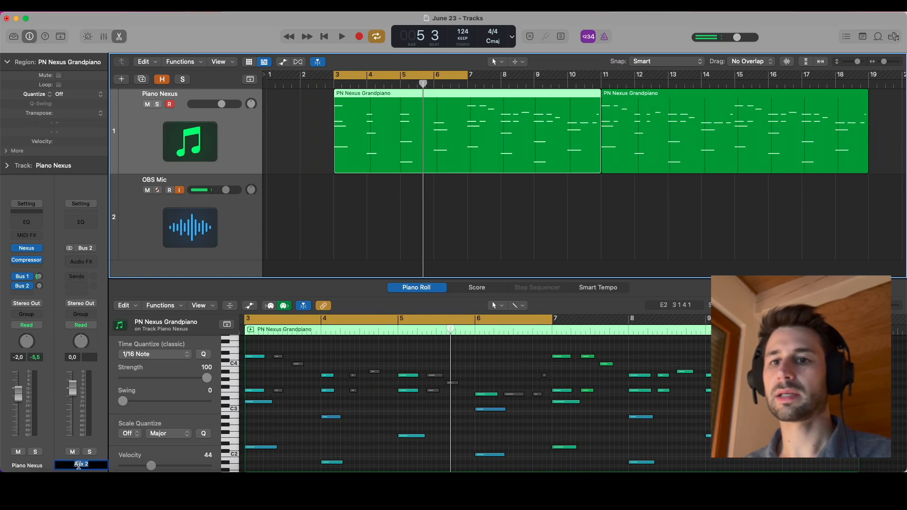
pyautogui.write('Reverb')
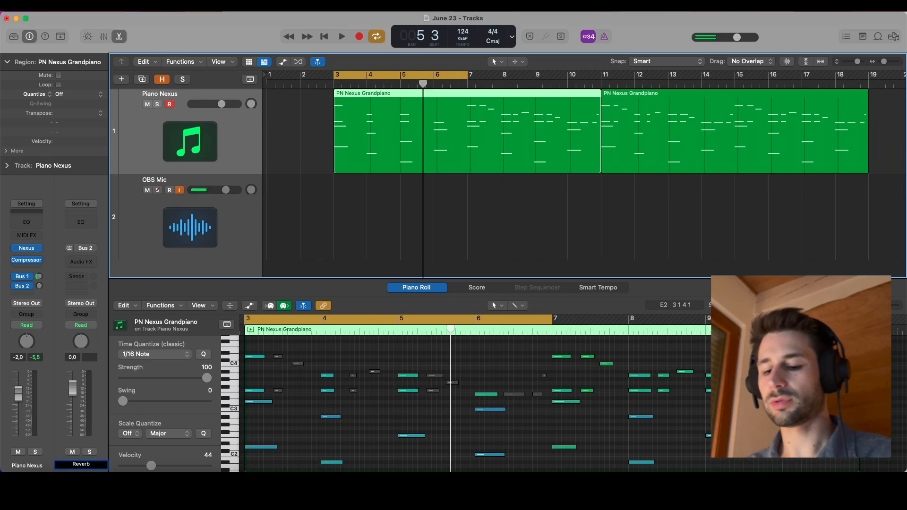
pyautogui.press('Return')
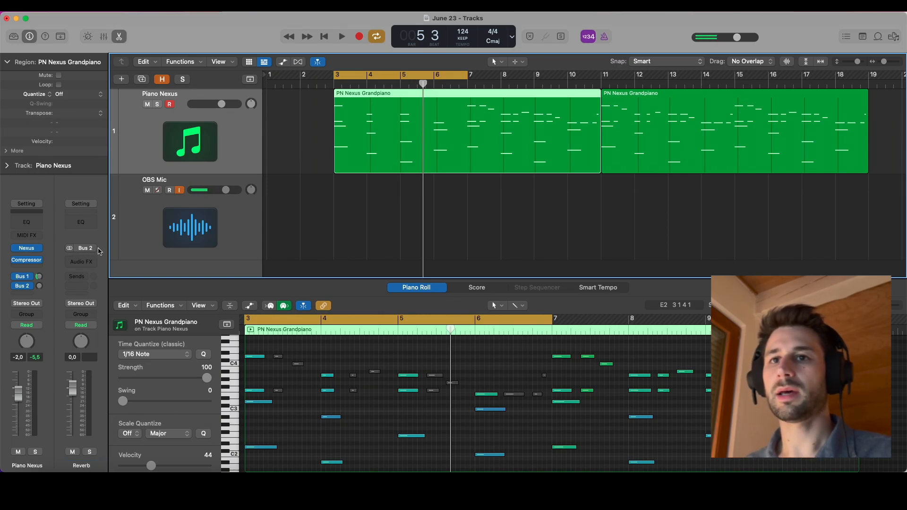
# - Insert a stereo ChromaVerb on the Reverb channel
pyautogui.click(92, 262)
pyautogui.moveTo(117, 326)
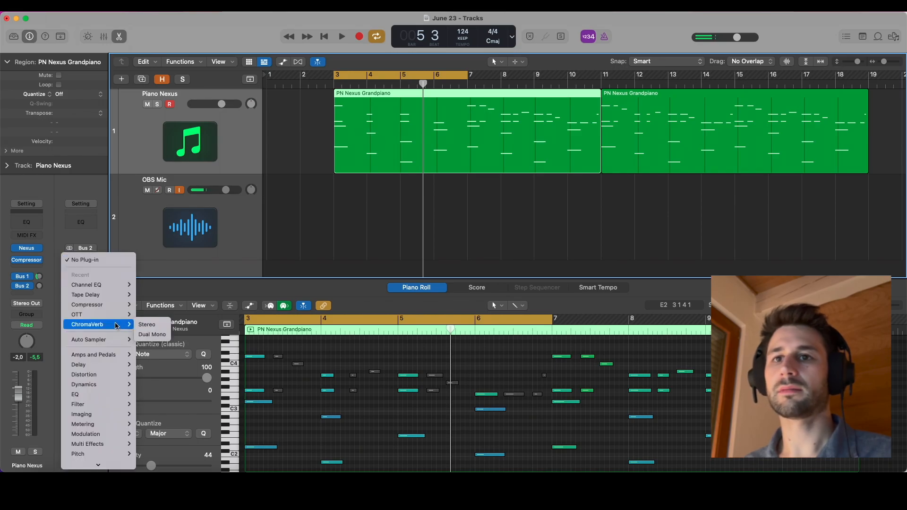
pyautogui.click(146, 326)
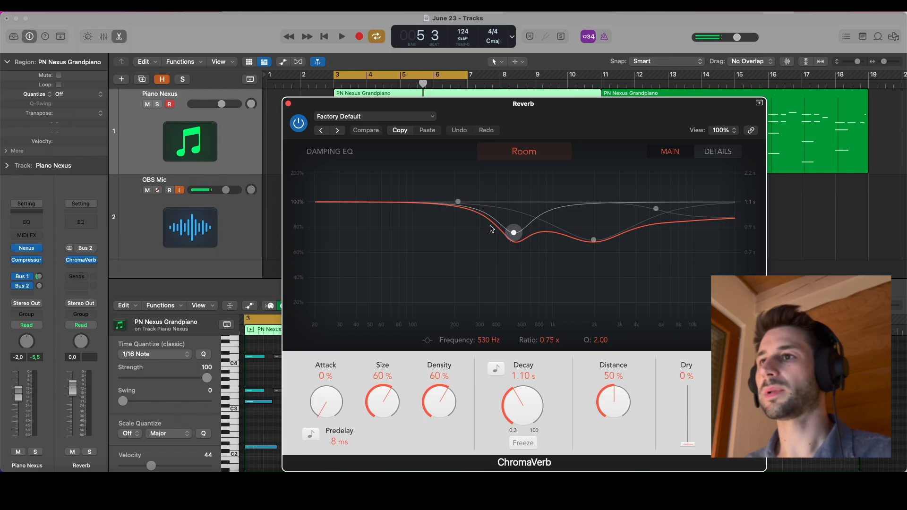
# - Load ChromaVerb's Vocal Room preset and set the decay to 2.70 s while the loop plays
pyautogui.click(388, 117)
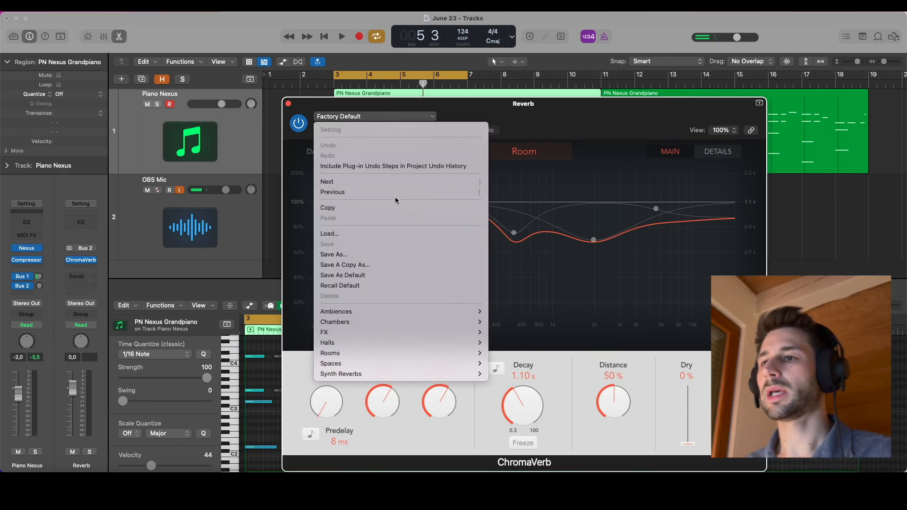
pyautogui.moveTo(443, 325)
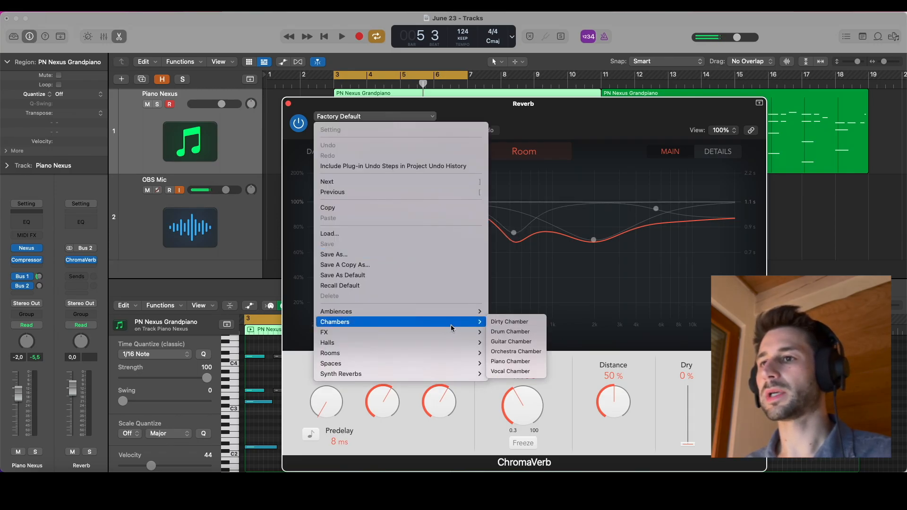
pyautogui.moveTo(465, 342)
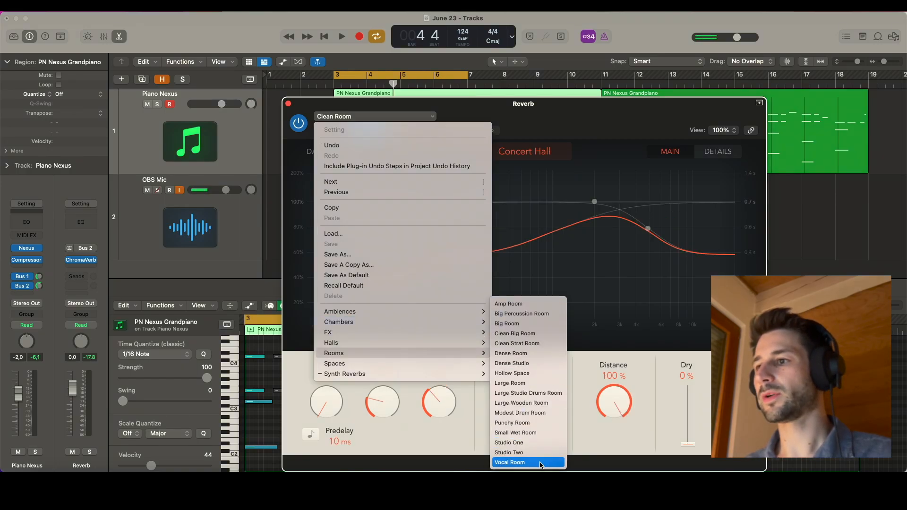
pyautogui.click(542, 463)
pyautogui.press('space')
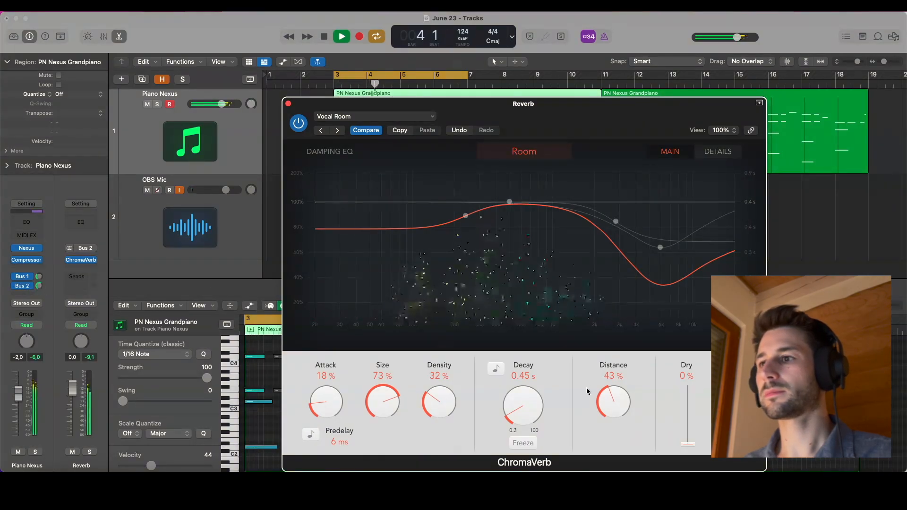
pyautogui.moveTo(525, 405); pyautogui.dragTo(522, 401)
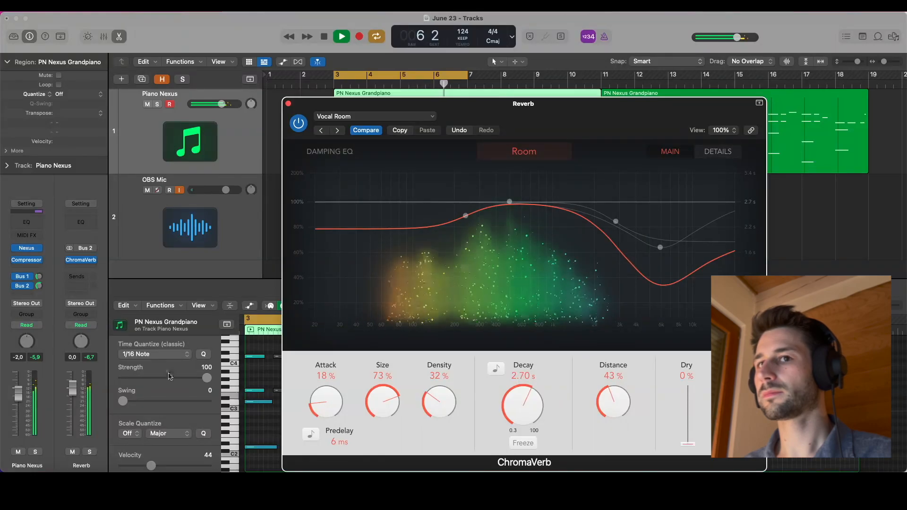
# - Set the Piano Nexus Bus 2 send to about -12.3 dB and ChromaVerb's decay to 2.50 s, and close the reverb window
pyautogui.moveTo(36, 289); pyautogui.dragTo(47, 311)
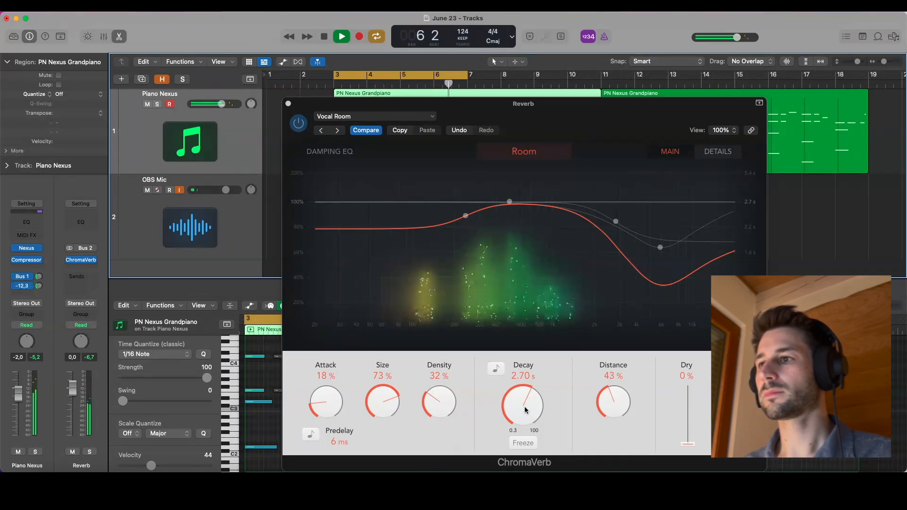
pyautogui.moveTo(523, 405); pyautogui.dragTo(526, 411)
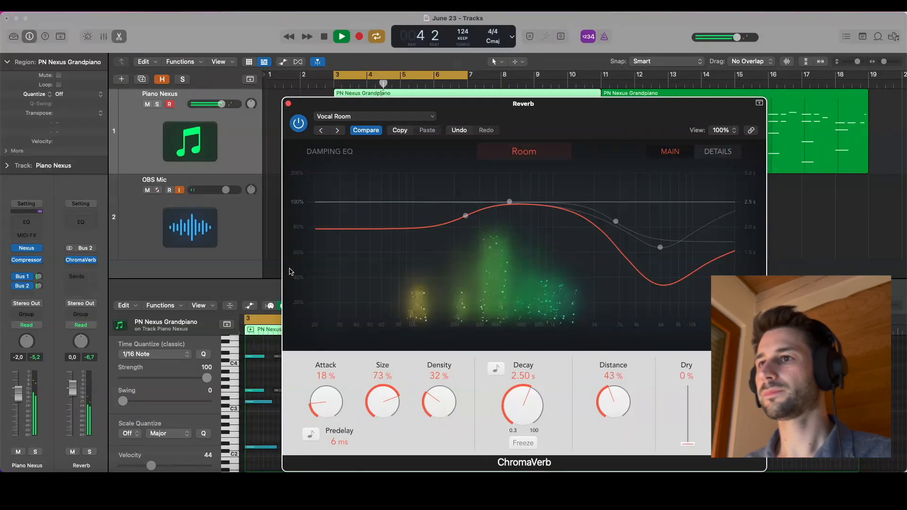
pyautogui.press('space')
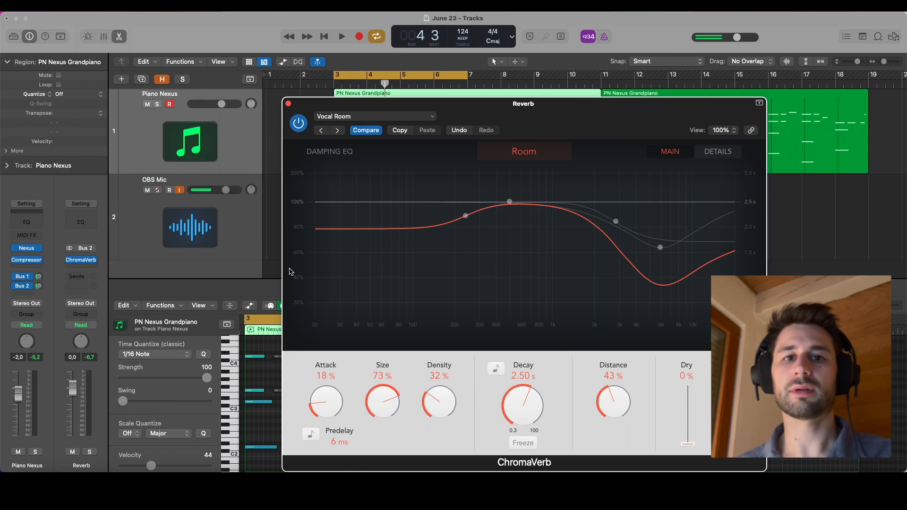
pyautogui.click(289, 104)
# - Show the mixer, add a Bus 2 (Reverb) send to the Delay channel and play the loop
pyautogui.press('x')
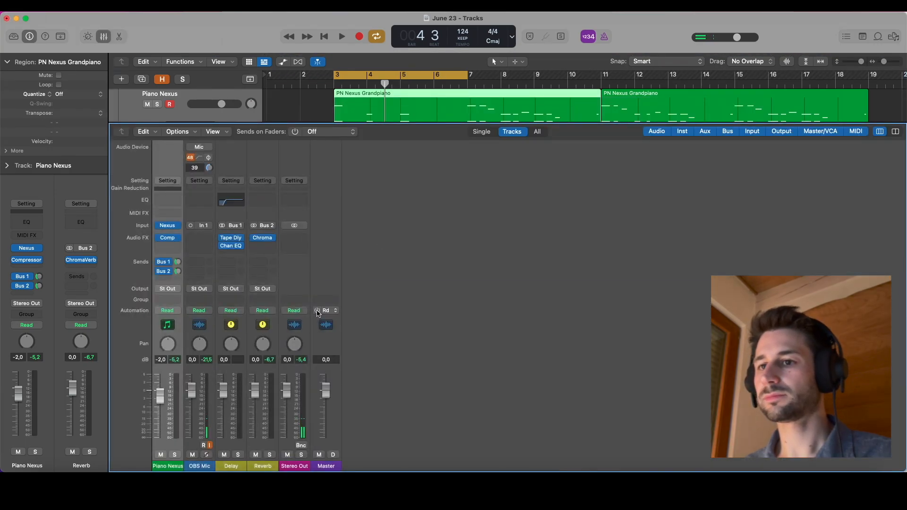
pyautogui.click(232, 263)
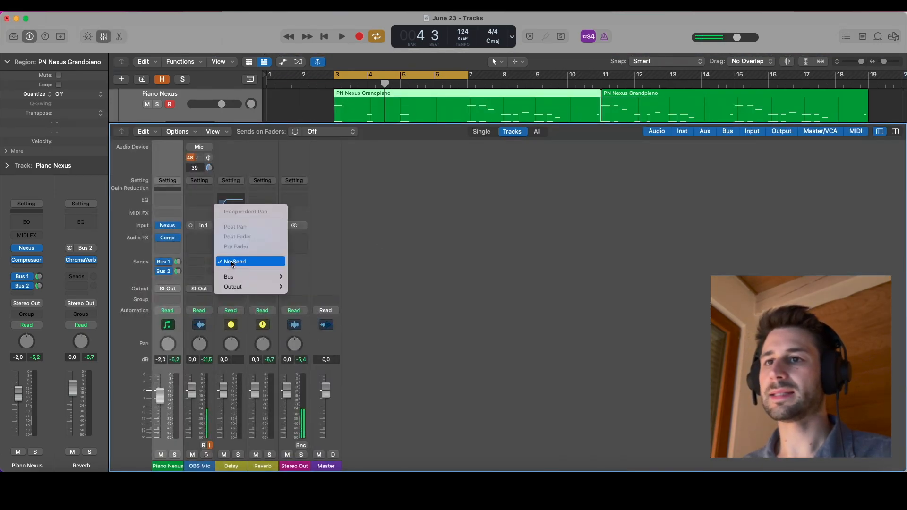
pyautogui.moveTo(232, 276)
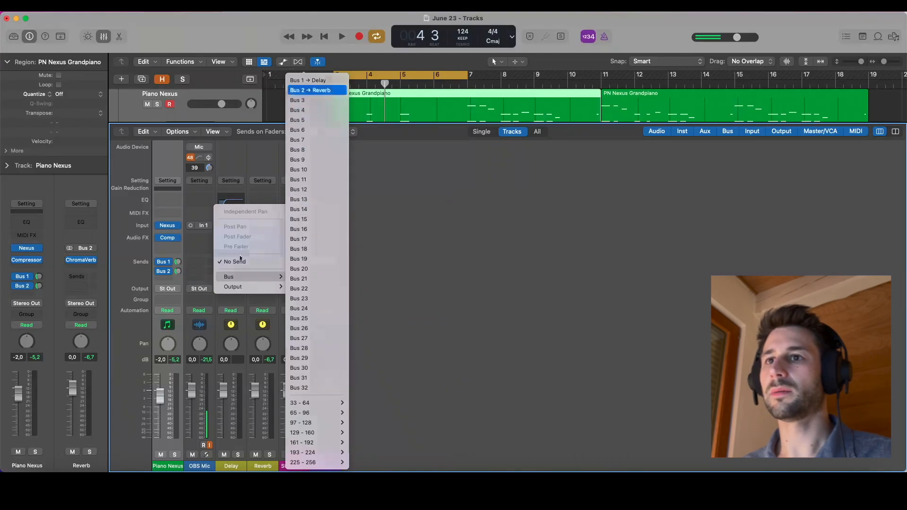
pyautogui.click(310, 90)
pyautogui.press('space')
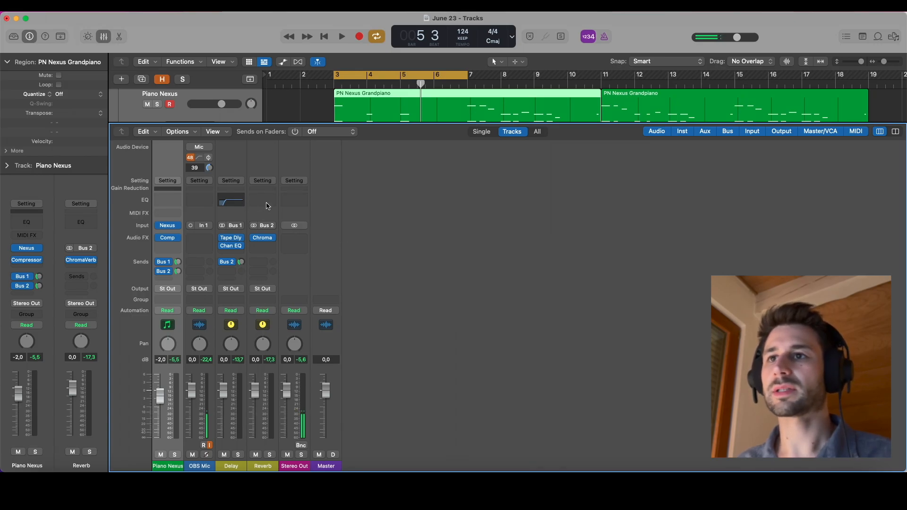
# - Insert a Channel EQ on the Reverb channel and set its 24 dB/Oct low cut to 248 Hz while auditioning the loop
pyautogui.click(267, 206)
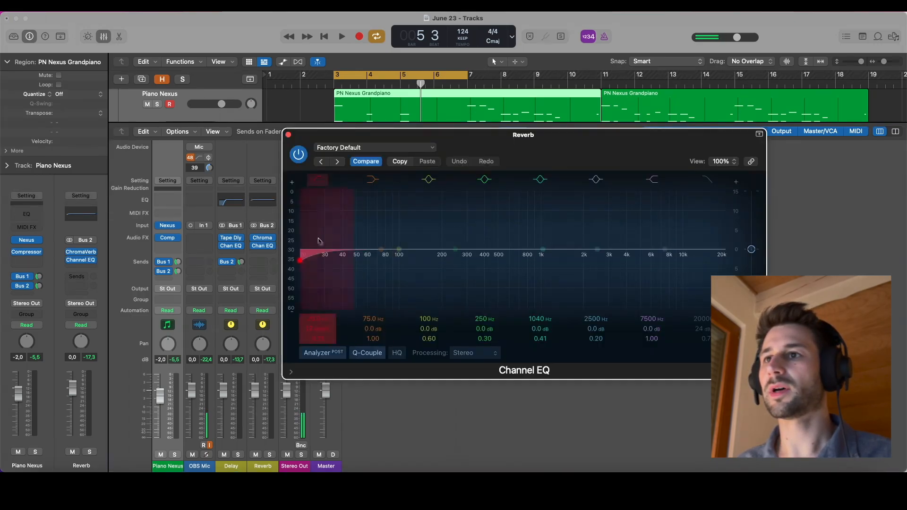
pyautogui.moveTo(296, 262); pyautogui.dragTo(416, 265)
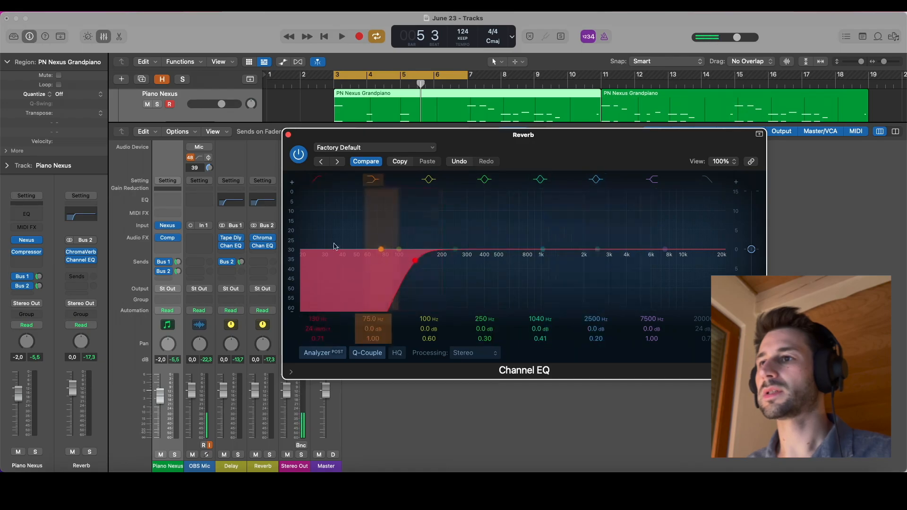
pyautogui.press('space')
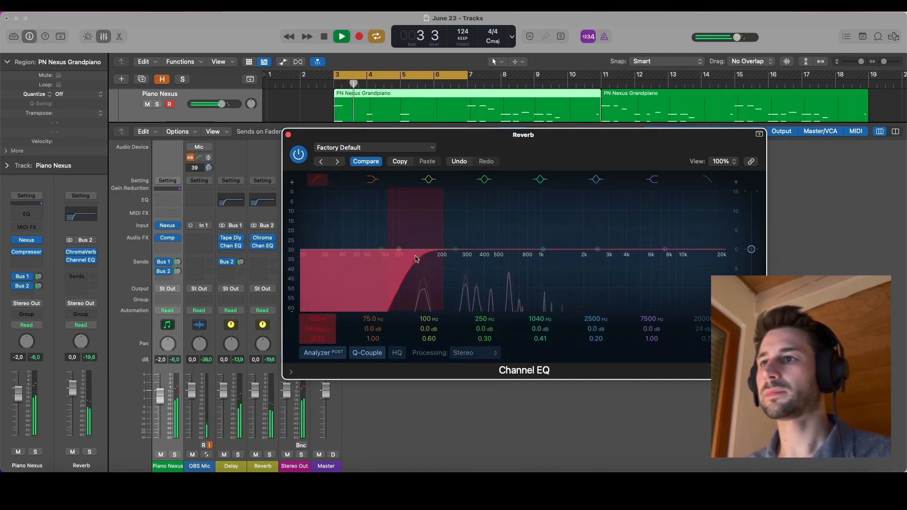
pyautogui.press('space')
pyautogui.moveTo(435, 257); pyautogui.dragTo(452, 262)
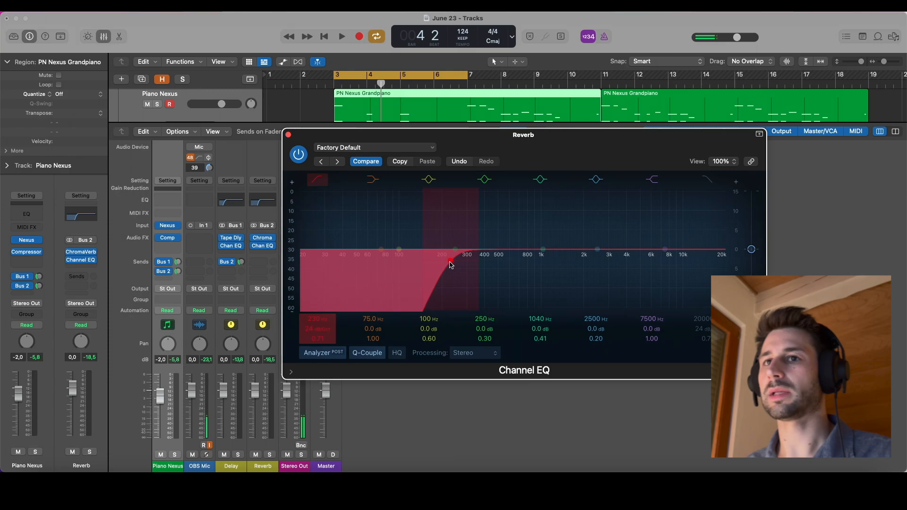
pyautogui.press('space')
pyautogui.moveTo(451, 265); pyautogui.dragTo(455, 261)
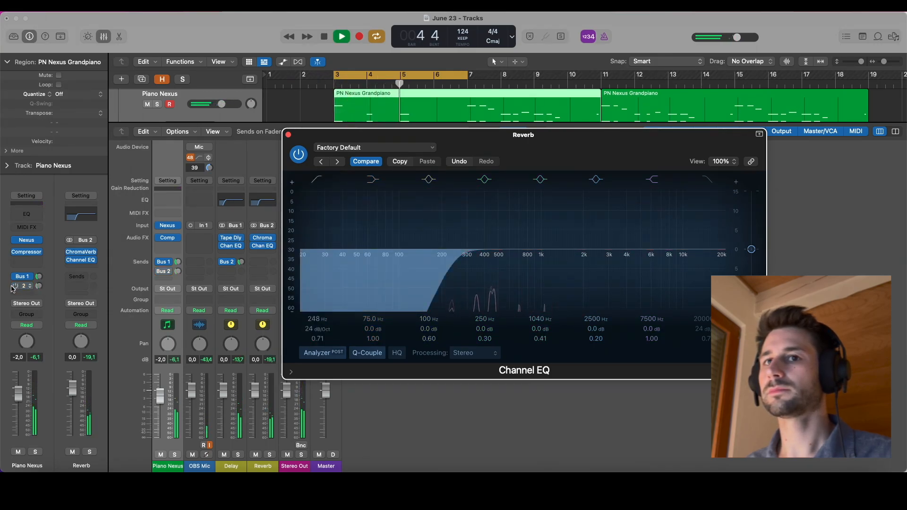
# - Re-enable the Bus 2 send on Piano Nexus, close the Reverb channel's EQ and stop playback
pyautogui.click(35, 289)
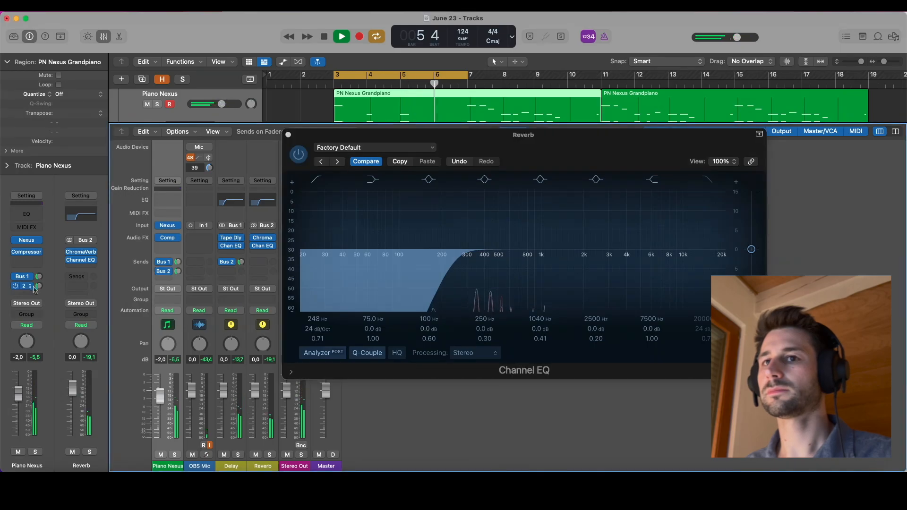
pyautogui.click(288, 135)
pyautogui.press('space')
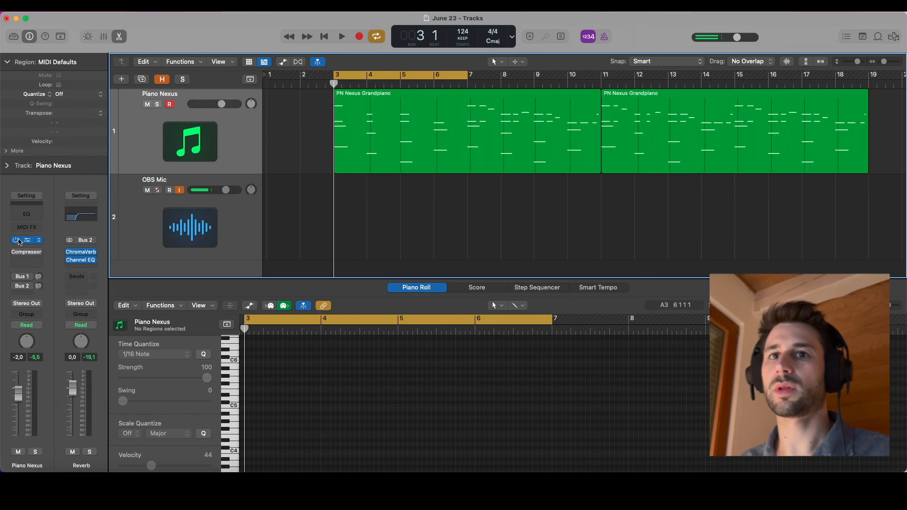
# - Replace the Compressor on the Piano Nexus channel with a Channel EQ and play the loop through it
pyautogui.click(39, 252)
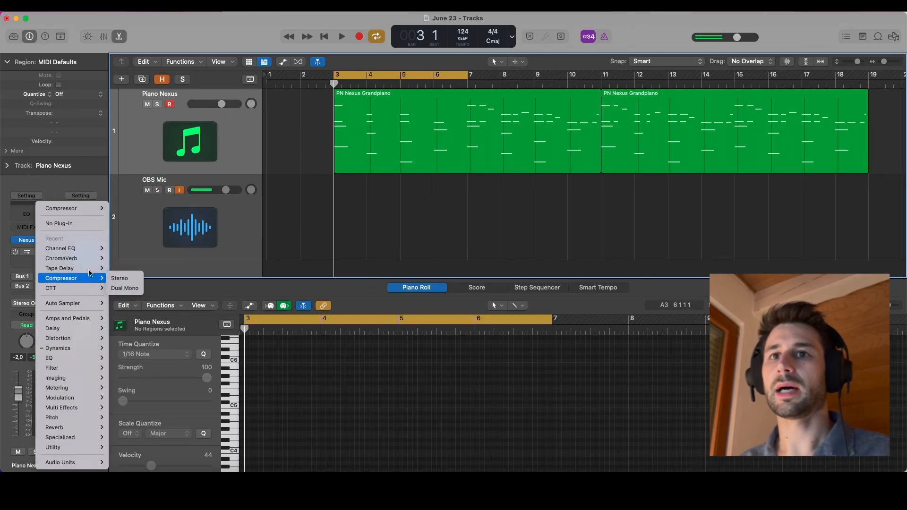
pyautogui.moveTo(94, 249)
pyautogui.click(120, 259)
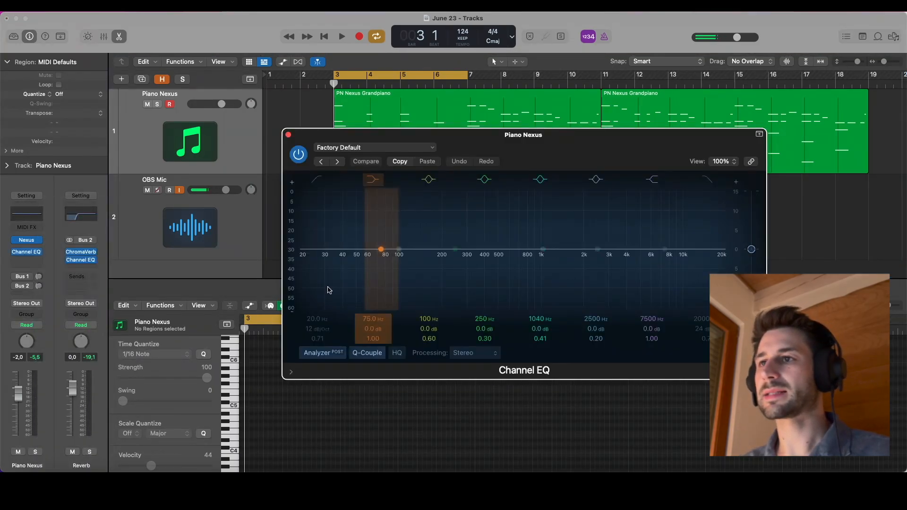
pyautogui.press('space')
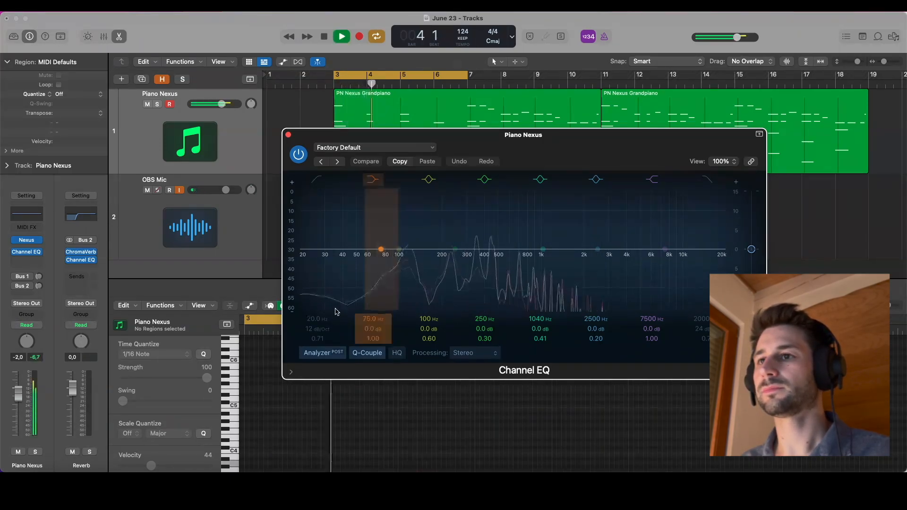
pyautogui.press('space')
# - Set the EQ's low cut to 98 Hz at 24 dB/Oct and compare playback with the EQ bypassed
pyautogui.moveTo(364, 293); pyautogui.dragTo(404, 264)
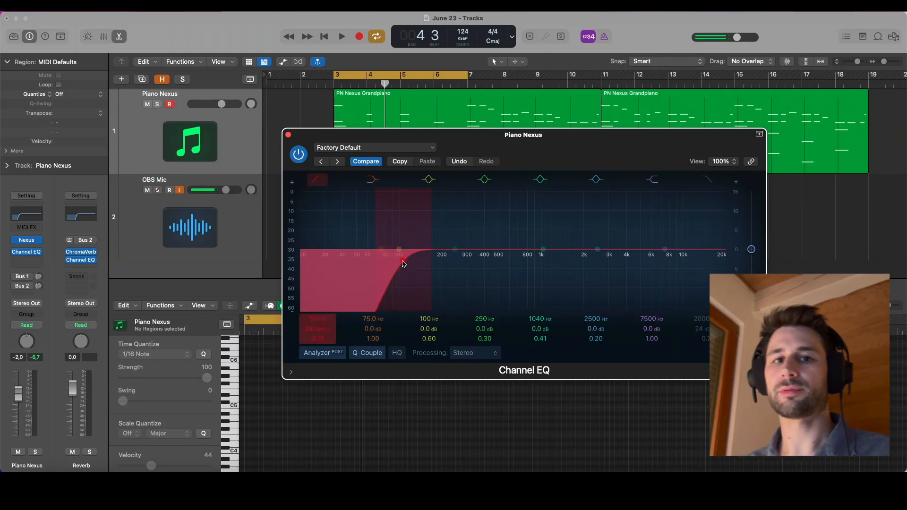
pyautogui.press('space')
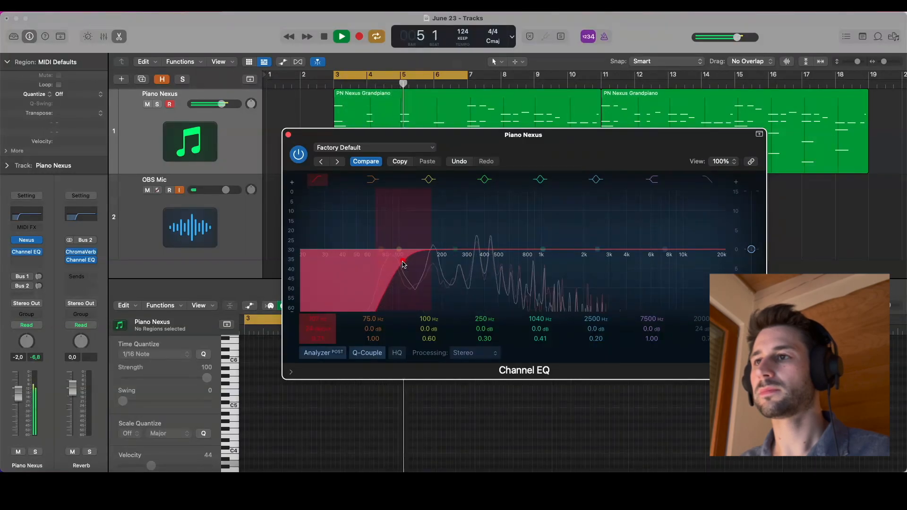
pyautogui.moveTo(403, 263); pyautogui.dragTo(399, 263)
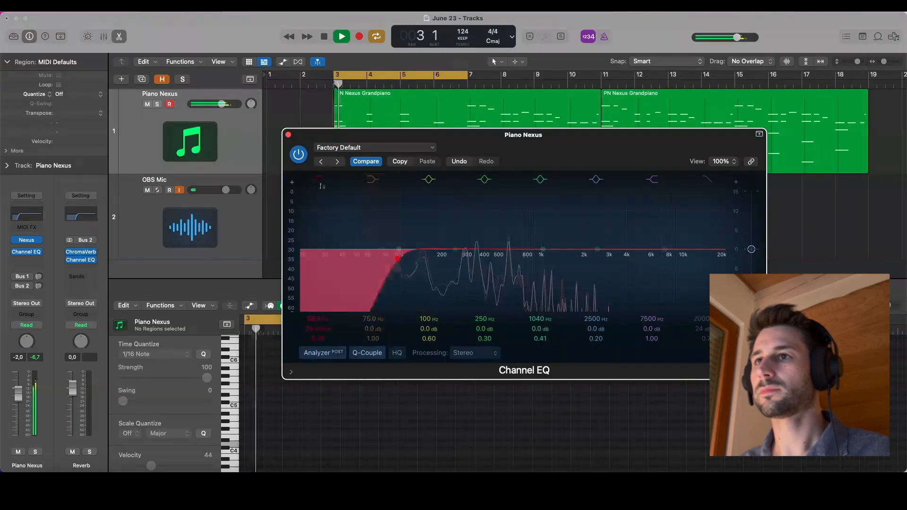
pyautogui.click(299, 154)
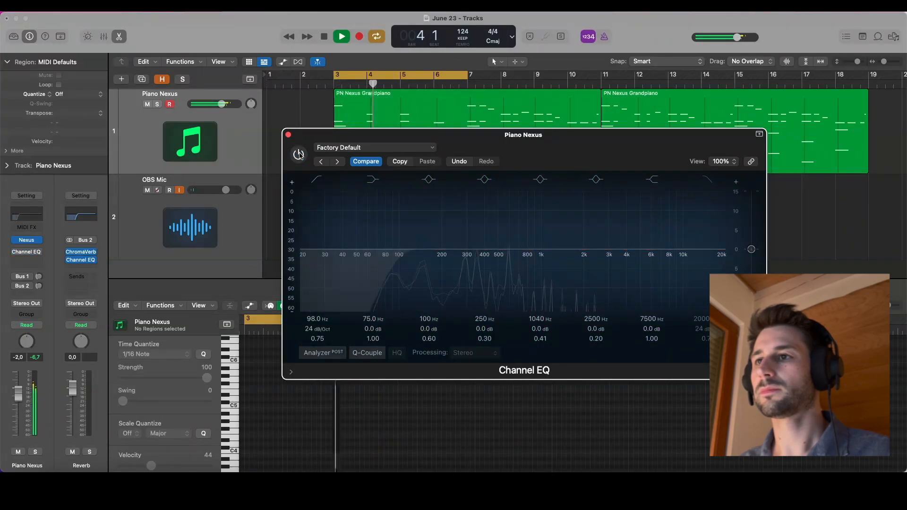
pyautogui.click(298, 154)
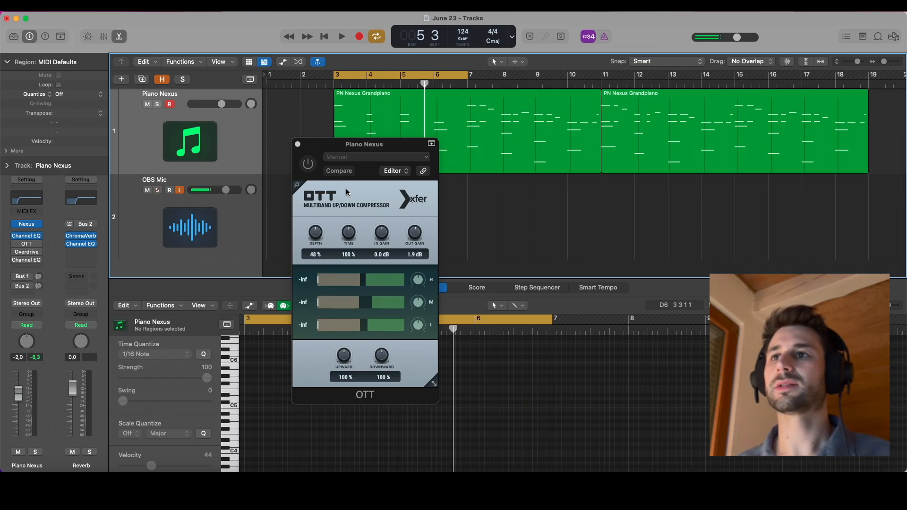
# - Enable the OTT multiband compressor on Piano Nexus and audition the loop with it
pyautogui.click(308, 164)
pyautogui.press('space')
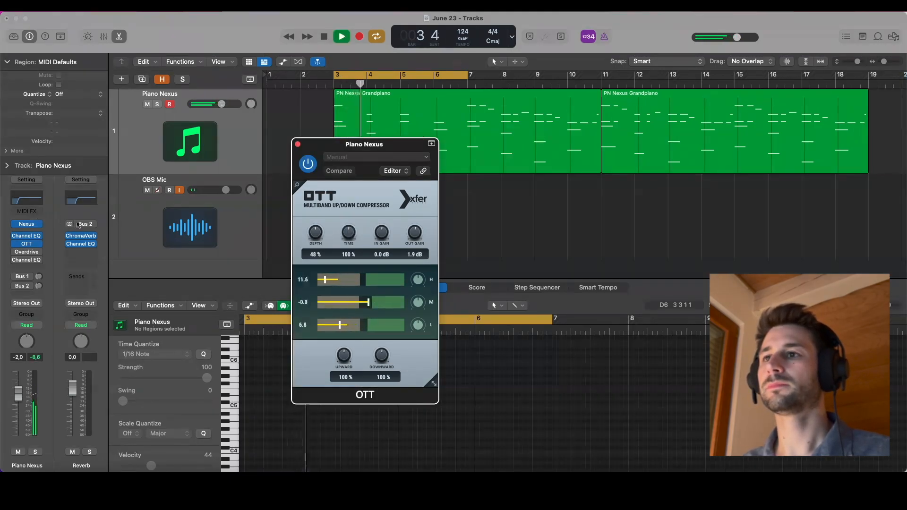
pyautogui.press('space')
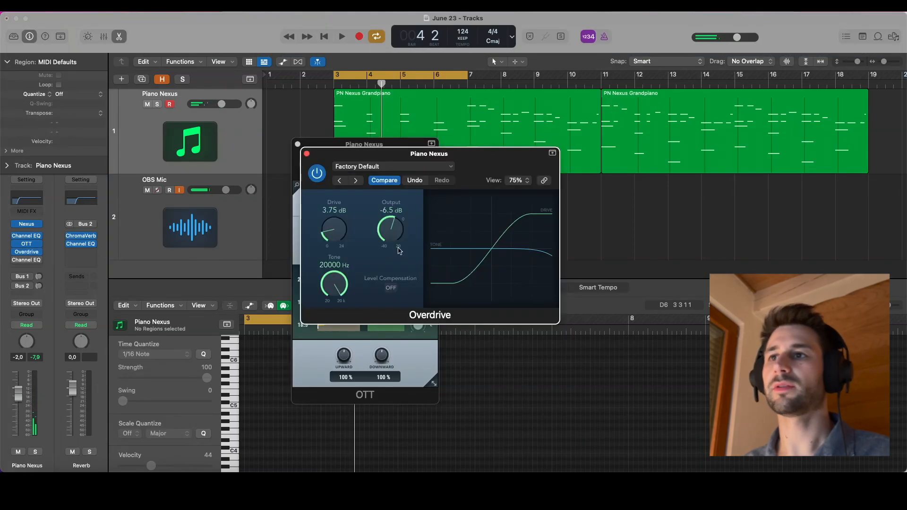
# - Audition the loop through Overdrive on Piano Nexus, close its window and bypass the effect
pyautogui.press('space')
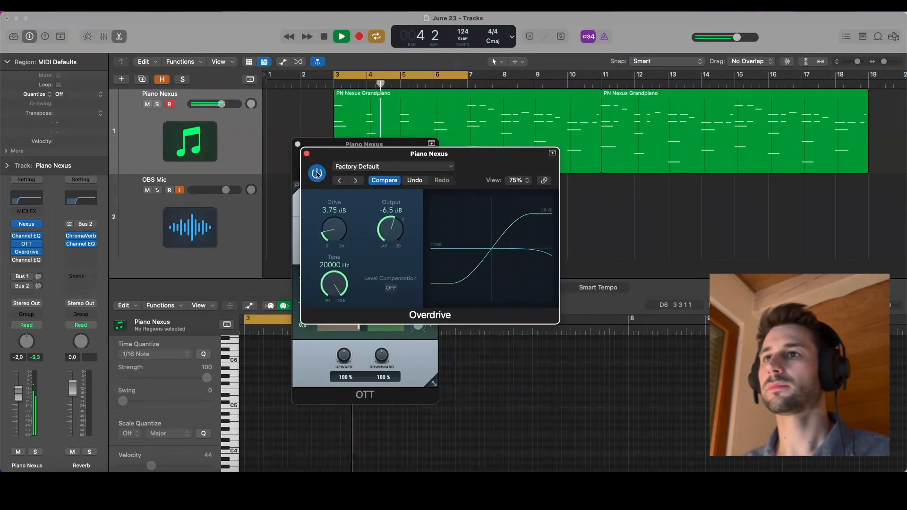
pyautogui.press('space')
pyautogui.click(307, 154)
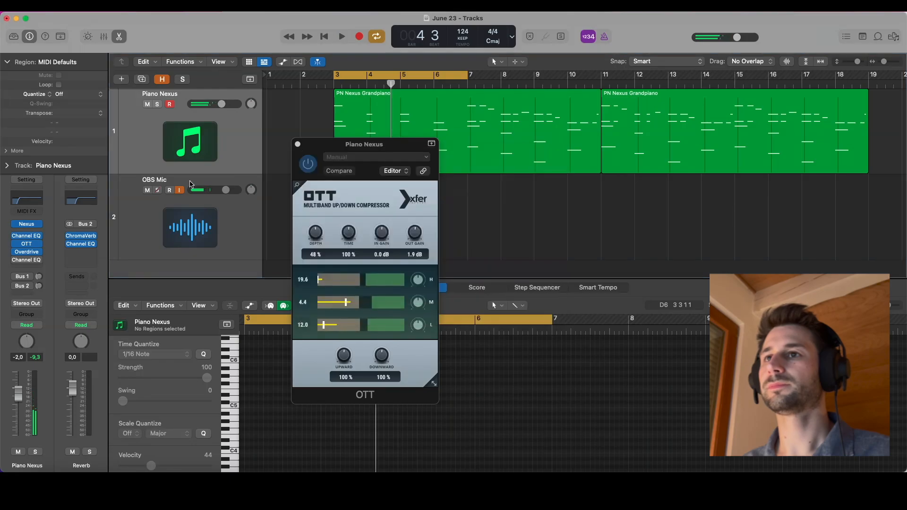
pyautogui.click(8, 254)
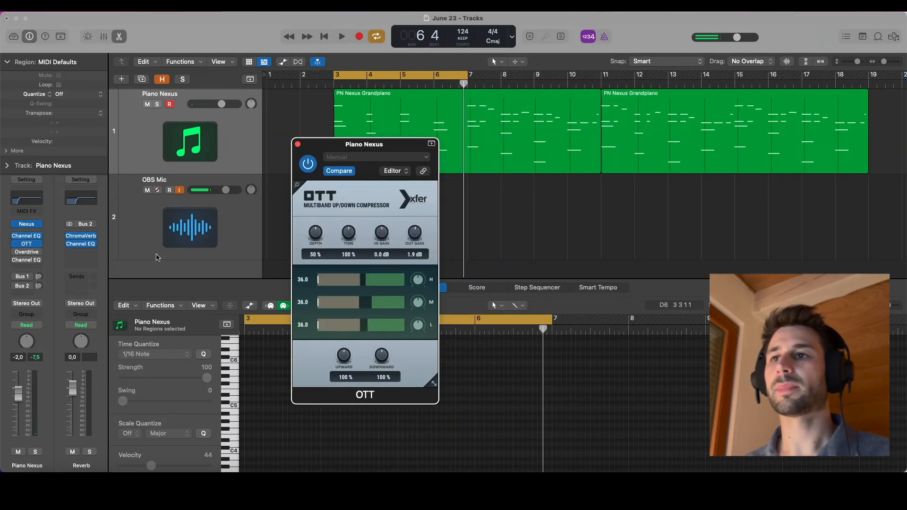
# - Open the last Channel EQ on Piano Nexus, enable its 105 Hz low cut and compare playback with the EQ bypassed
pyautogui.click(26, 261)
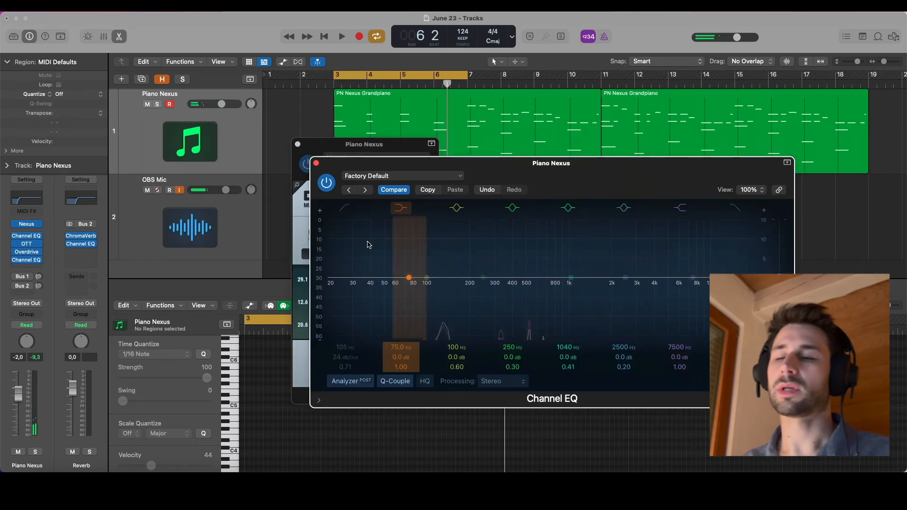
pyautogui.click(345, 208)
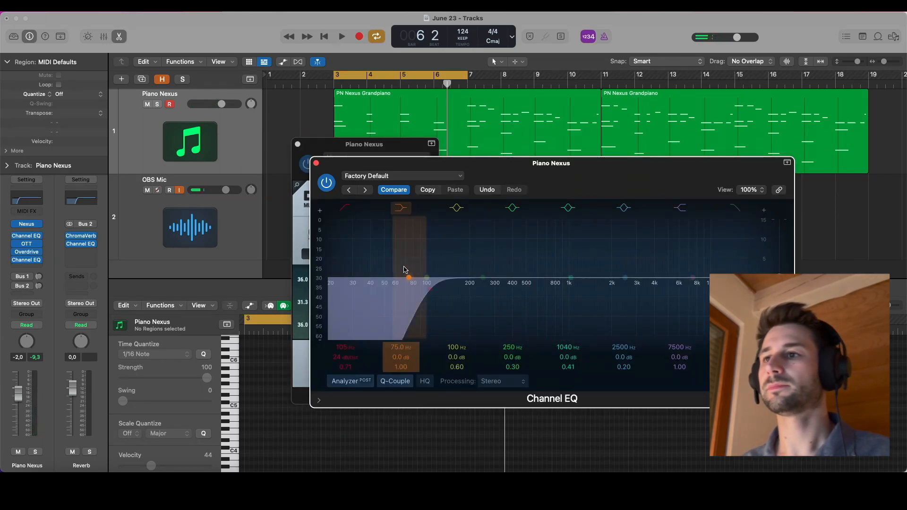
pyautogui.press('space')
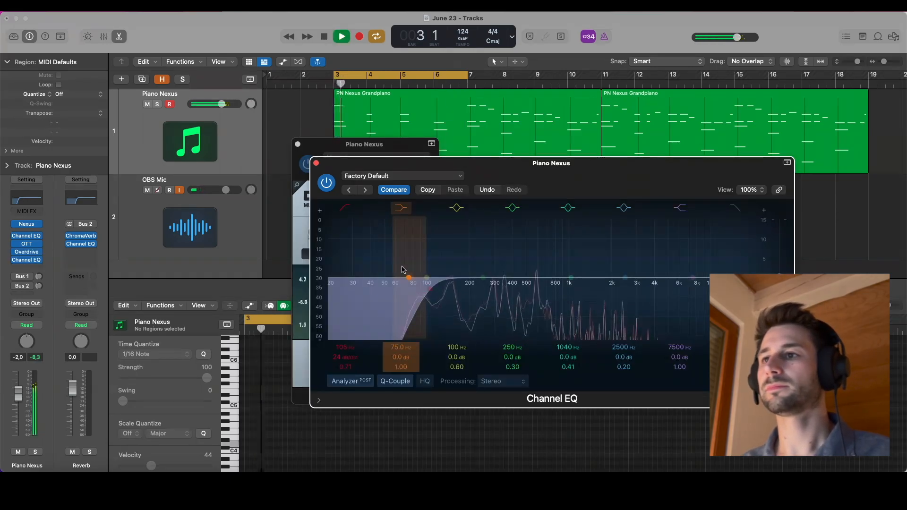
pyautogui.click(327, 183)
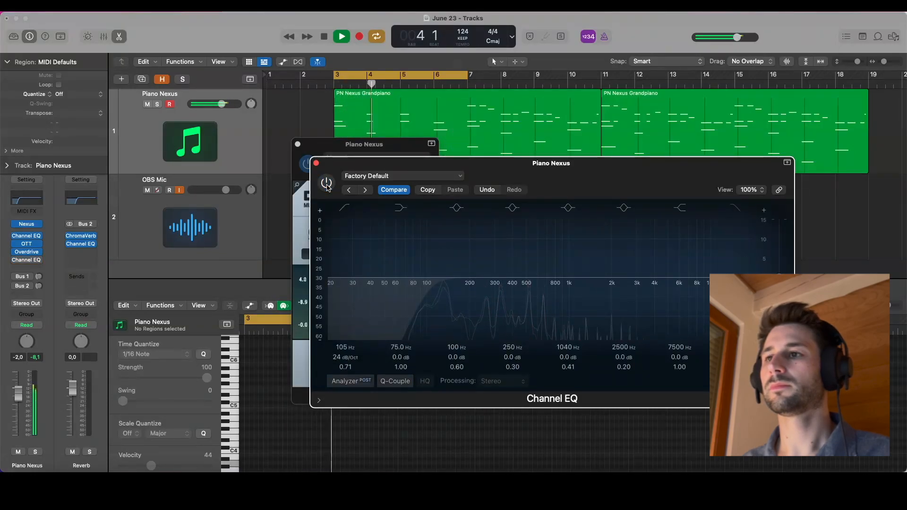
pyautogui.click(327, 186)
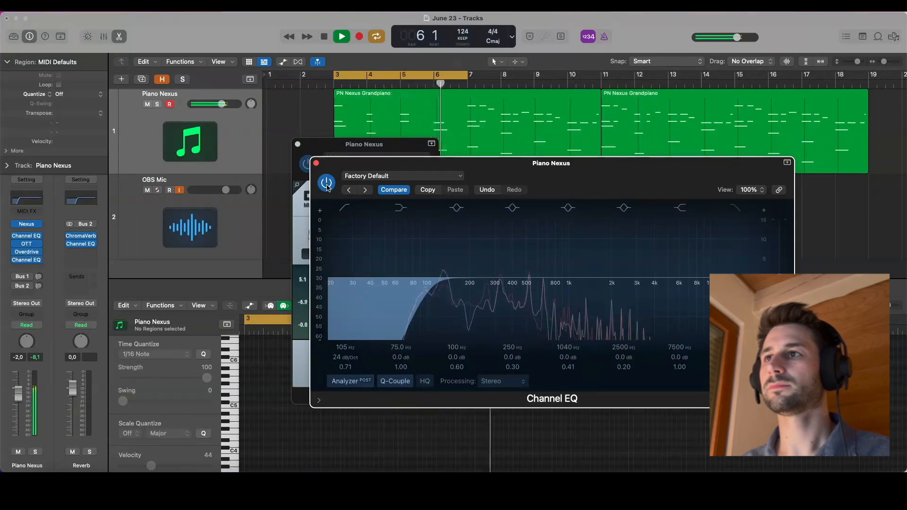
pyautogui.press('space')
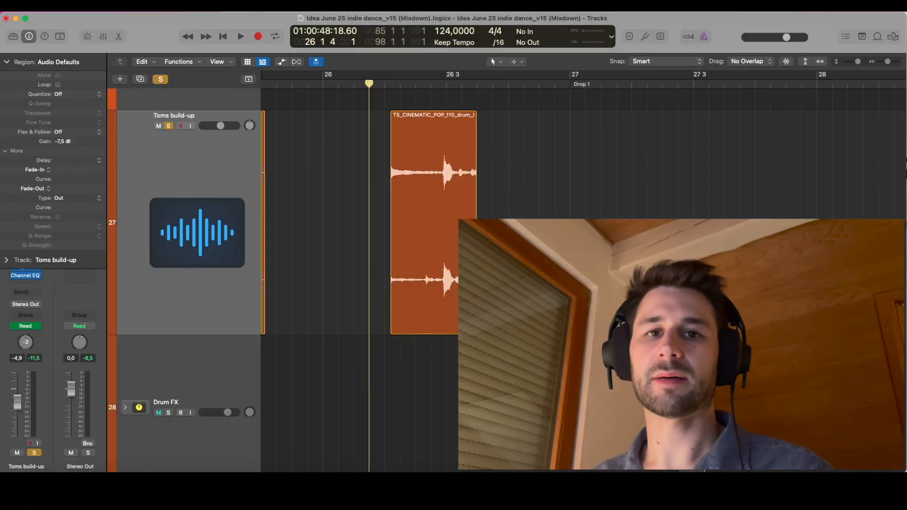
# - Play the selected drum region on the Toms build-up track just before Drop 1
pyautogui.press('space')
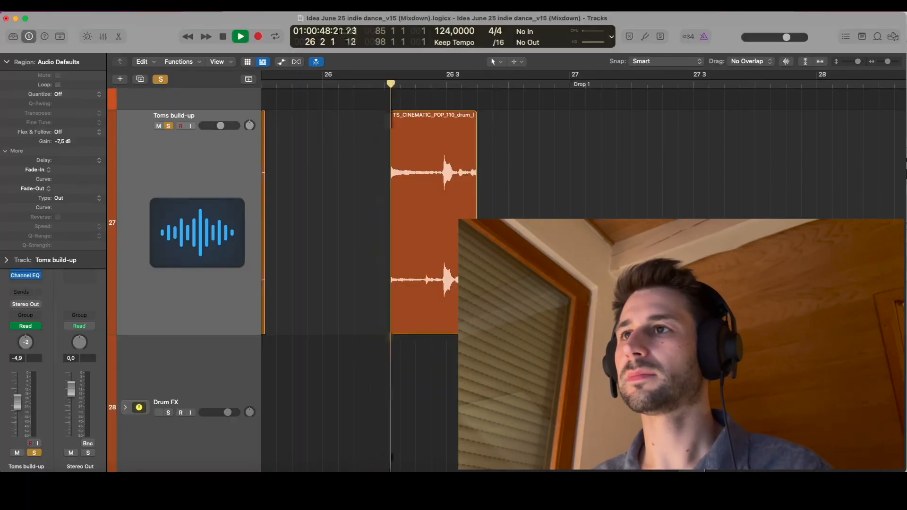
pyautogui.press('space')
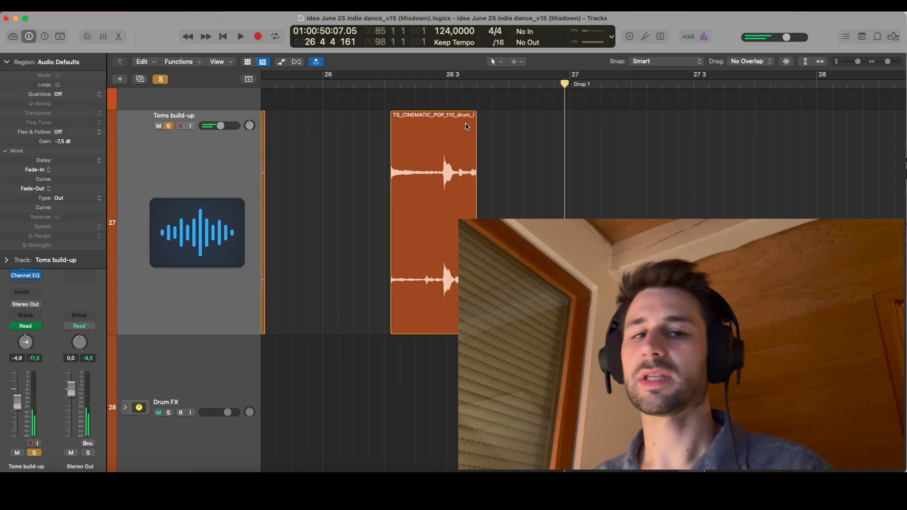
# - Replay the short toms region before Drop 1 and give it a fade-out of 34 and a fade-in of 4
pyautogui.click(444, 84)
pyautogui.press('space')
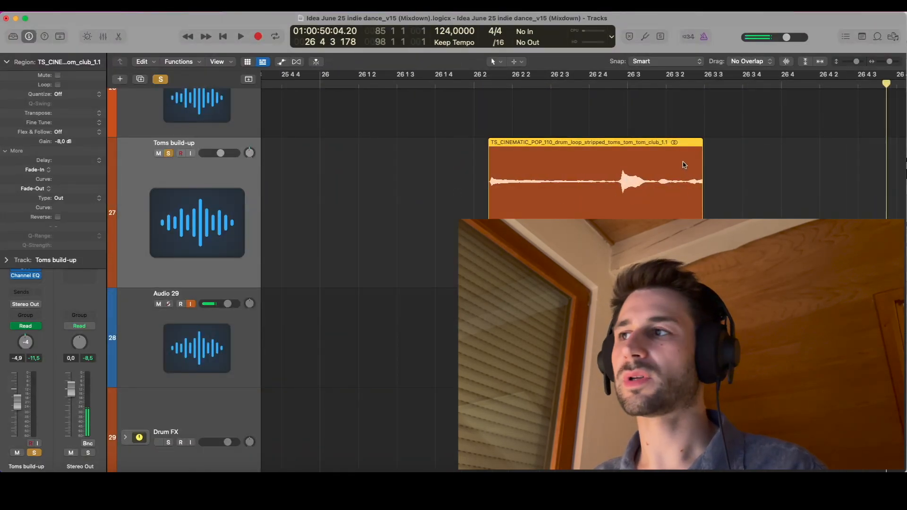
pyautogui.moveTo(701, 143); pyautogui.dragTo(688, 144)
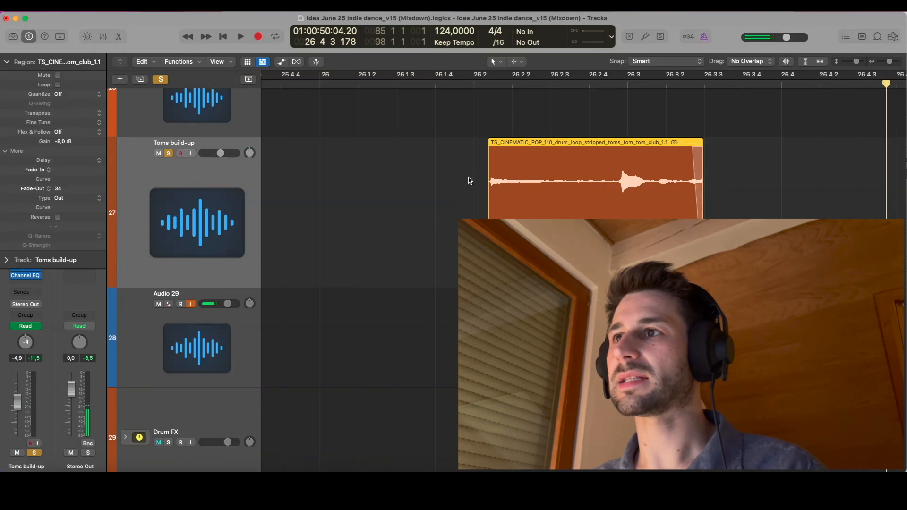
pyautogui.keyDown('ctrl'); pyautogui.keyDown('alt'); pyautogui.click(469, 180); pyautogui.keyUp('alt'); pyautogui.keyUp('ctrl')
pyautogui.moveTo(490, 143); pyautogui.dragTo(504, 143)
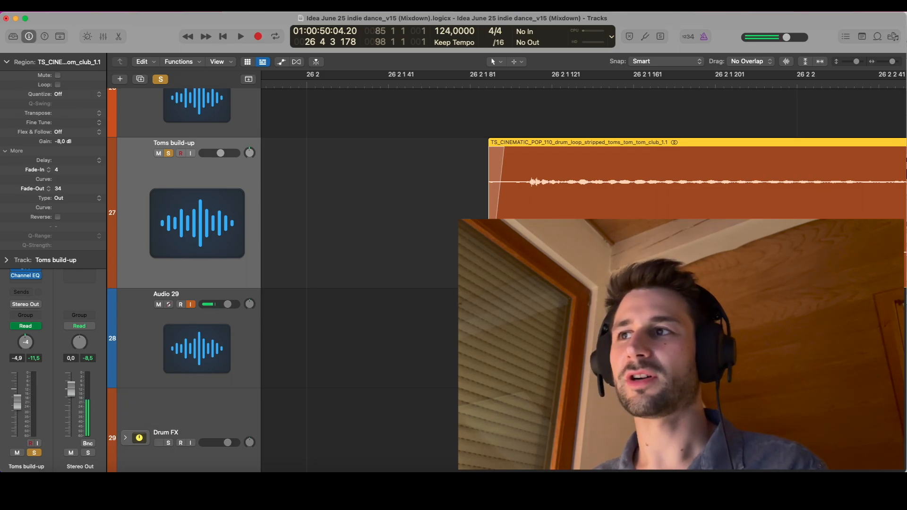
# - Play the faded toms region from just before its start and stop playback after bar 27
pyautogui.scroll(-3, 497, 186)
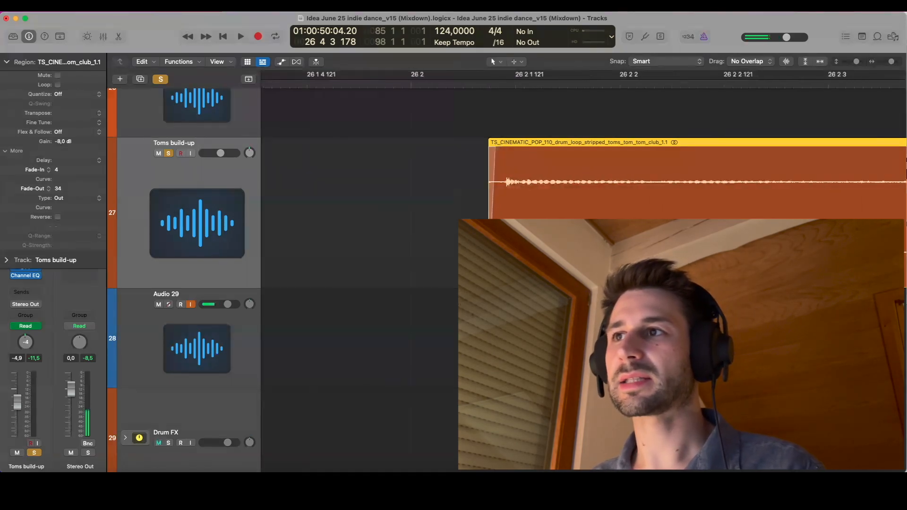
pyautogui.scroll(-5, 486, 204)
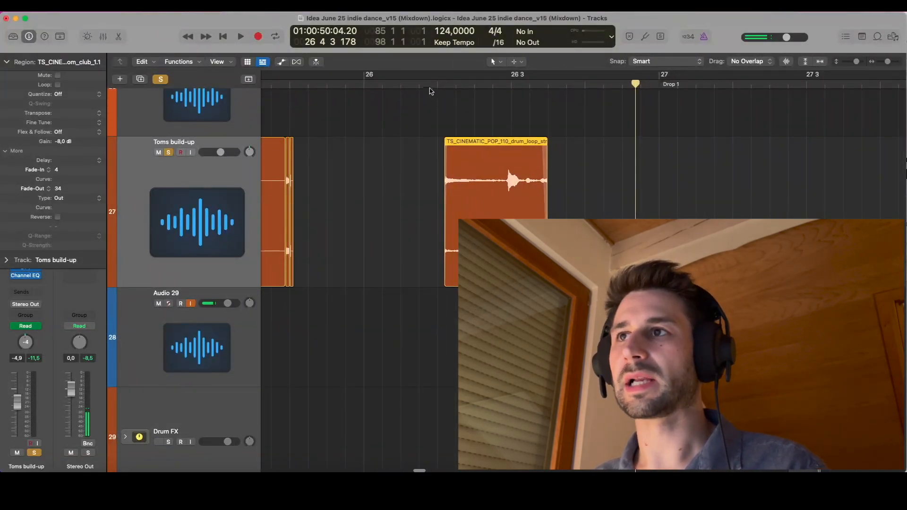
pyautogui.click(420, 82)
pyautogui.press('space')
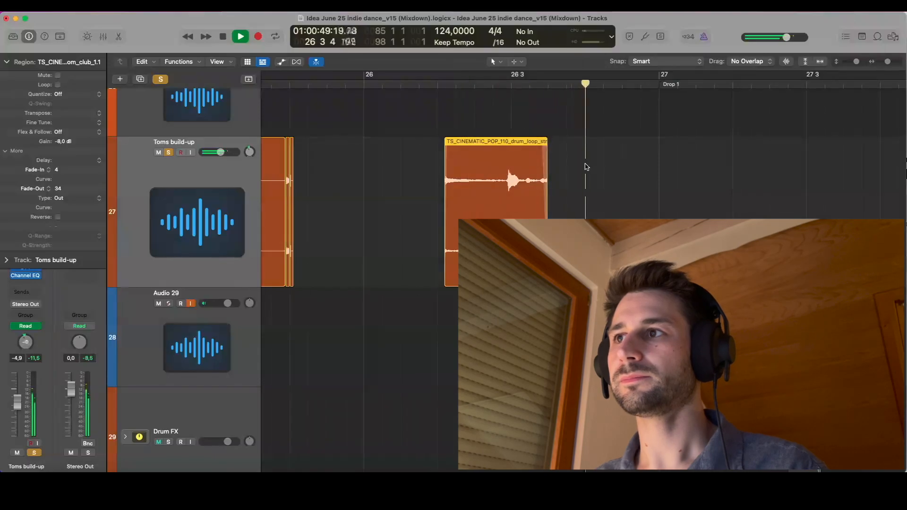
pyautogui.press('space')
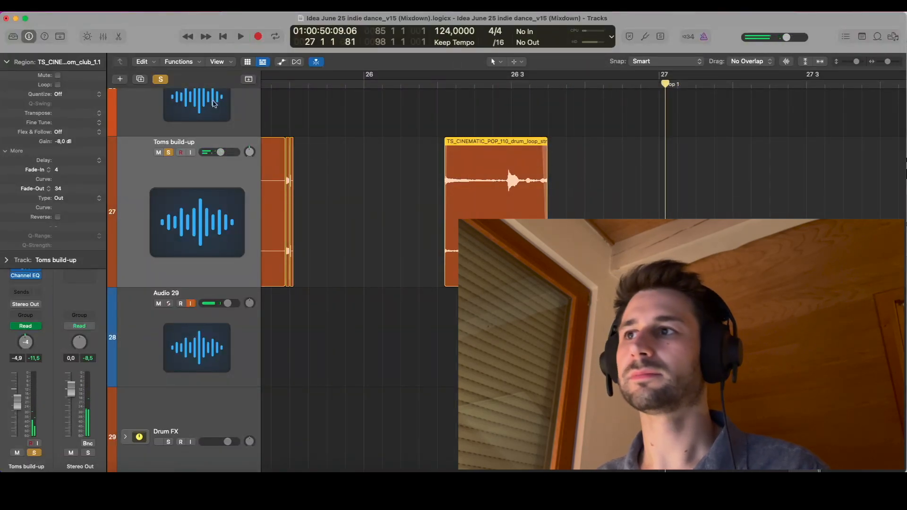
pyautogui.moveTo(59, 188); pyautogui.dragTo(66, 163)
# - Remove silence from the long merged toms region at bar 24 3, using a -20 dB threshold and 0,1000 sec minimum silence time
pyautogui.scroll(6, 456, 226)
pyautogui.hscroll(8, 457, 226)
pyautogui.moveTo(720, 139)
pyautogui.mouseDown()
pyautogui.moveTo(662, 137)
pyautogui.moveTo(721, 138)
pyautogui.mouseUp()
pyautogui.press('z')
pyautogui.click(427, 237)
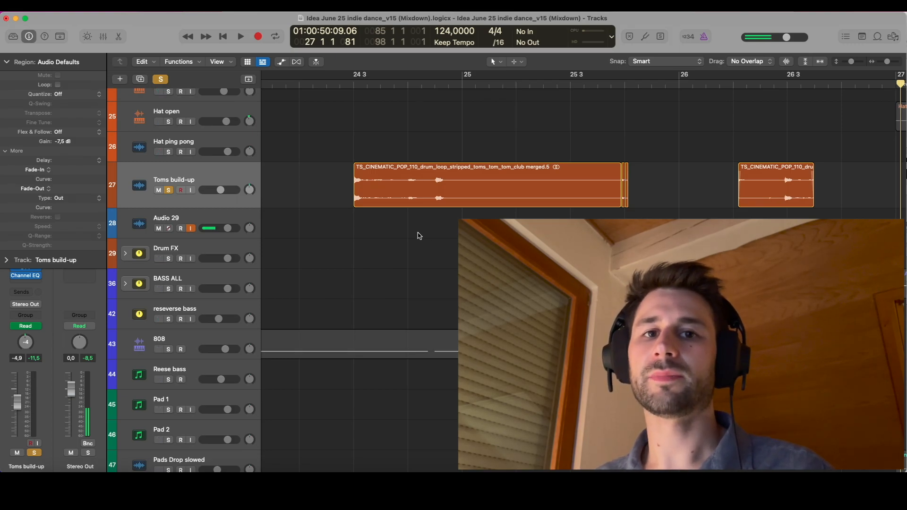
pyautogui.click(413, 201)
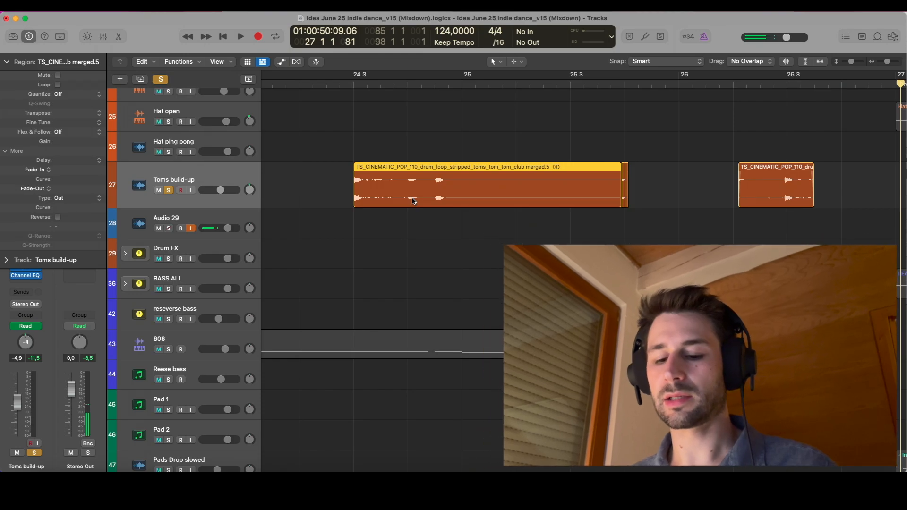
pyautogui.hotkey('ctrl', 'x')
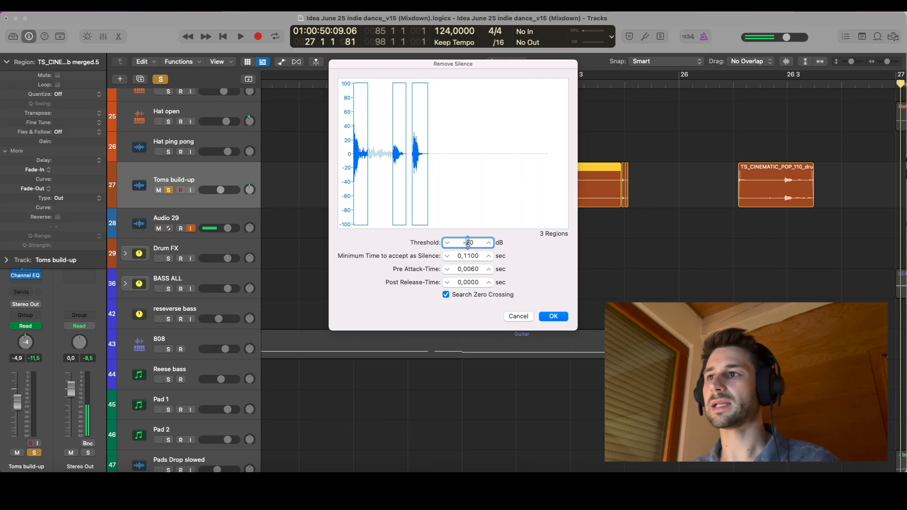
pyautogui.scroll(-4, 469, 256)
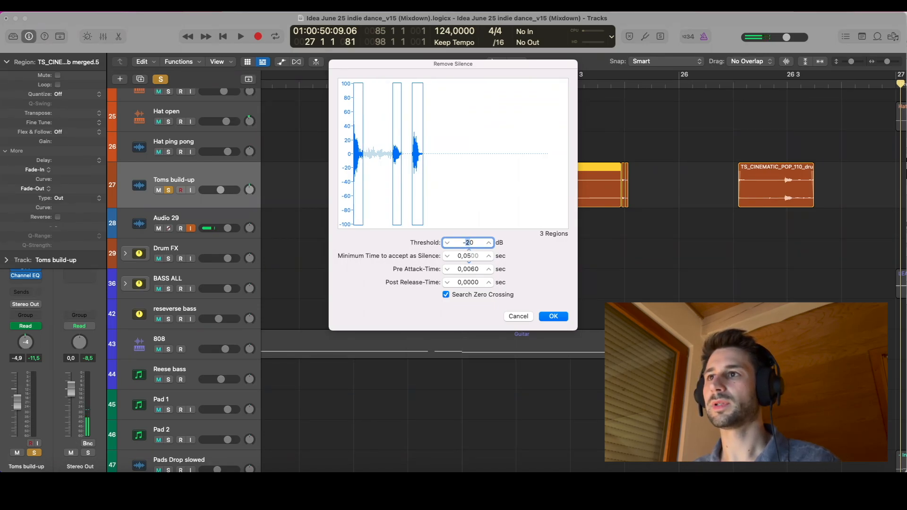
pyautogui.scroll(2, 468, 256)
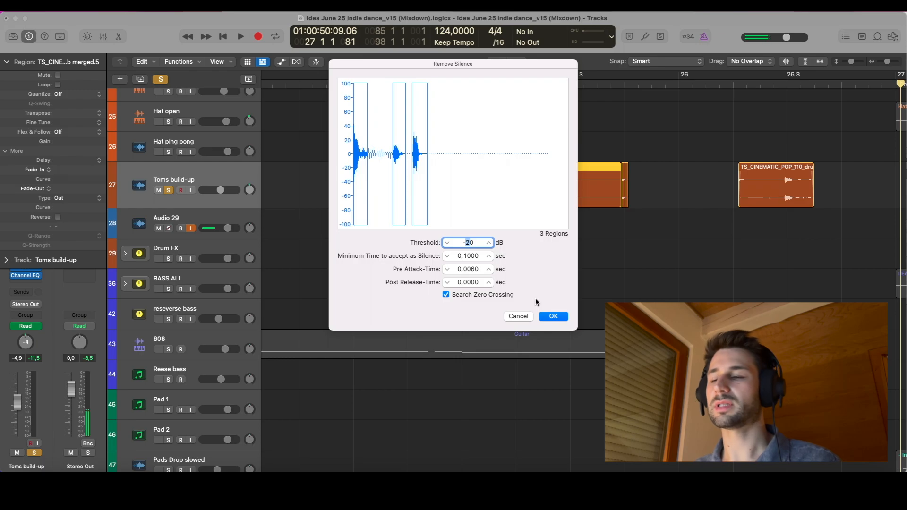
pyautogui.click(551, 317)
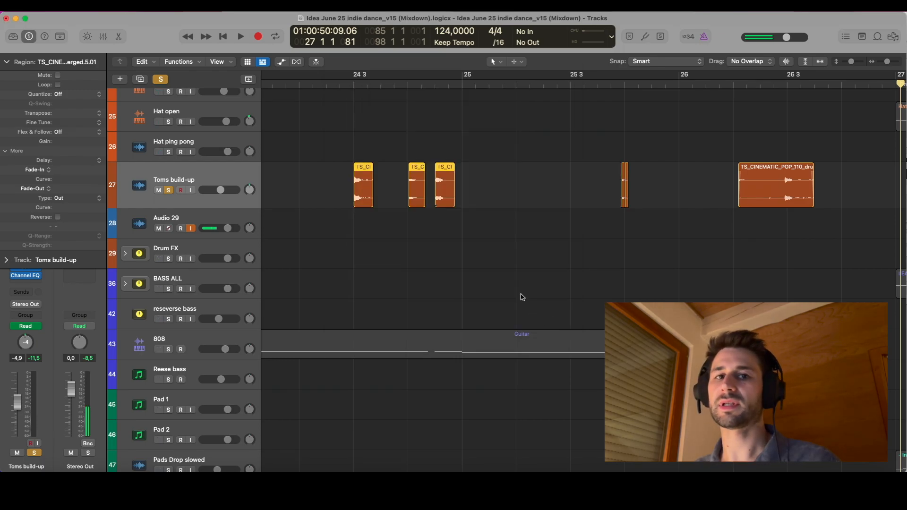
# - Select the three toms slices between bars 24 3 and 25 and give them all a fade-out of 49
pyautogui.press('z')
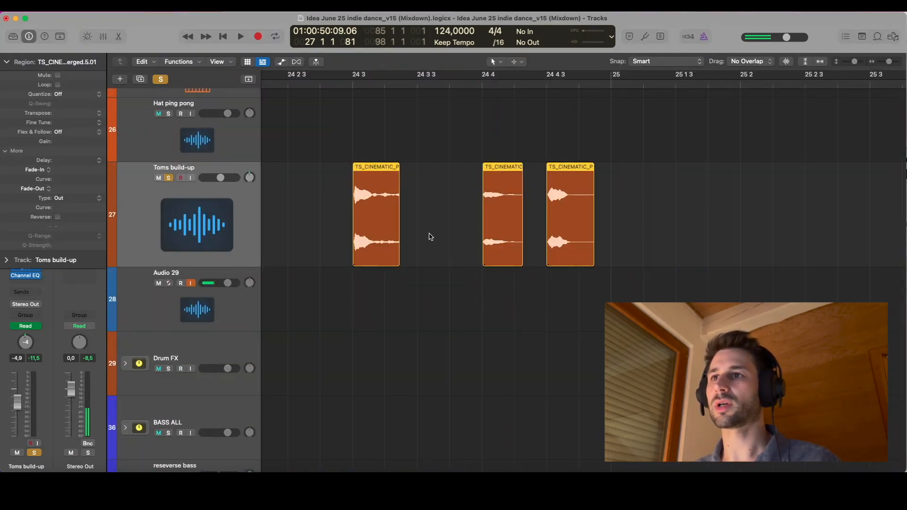
pyautogui.moveTo(334, 178); pyautogui.dragTo(681, 223)
pyautogui.moveTo(375, 171); pyautogui.dragTo(377, 196)
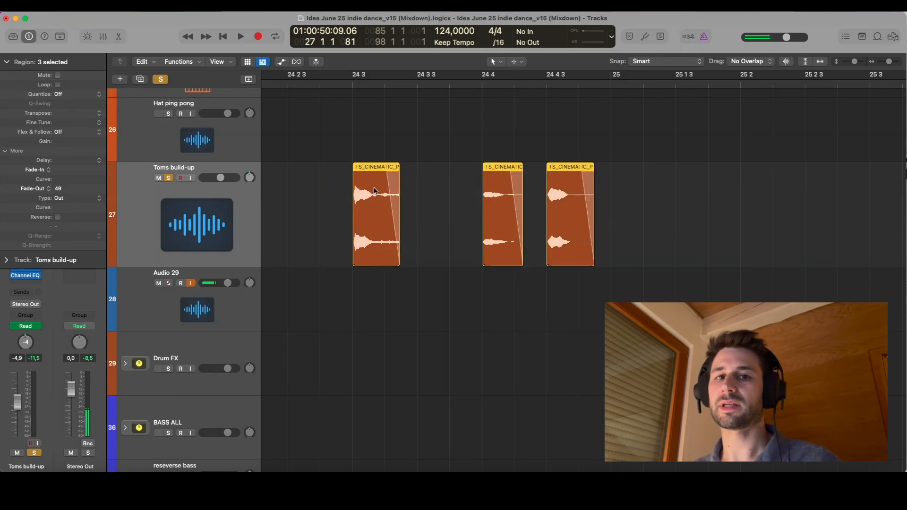